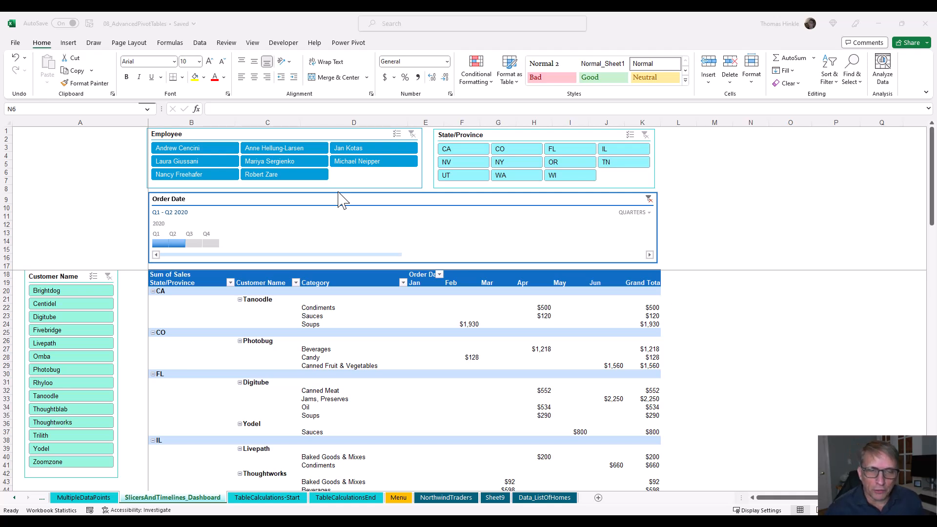
Filter the pivot table by Yodel, Tanoodle, Omba and Digitube in turn with the Customer Name slicer, and clear that filter.
left_click(295, 283)
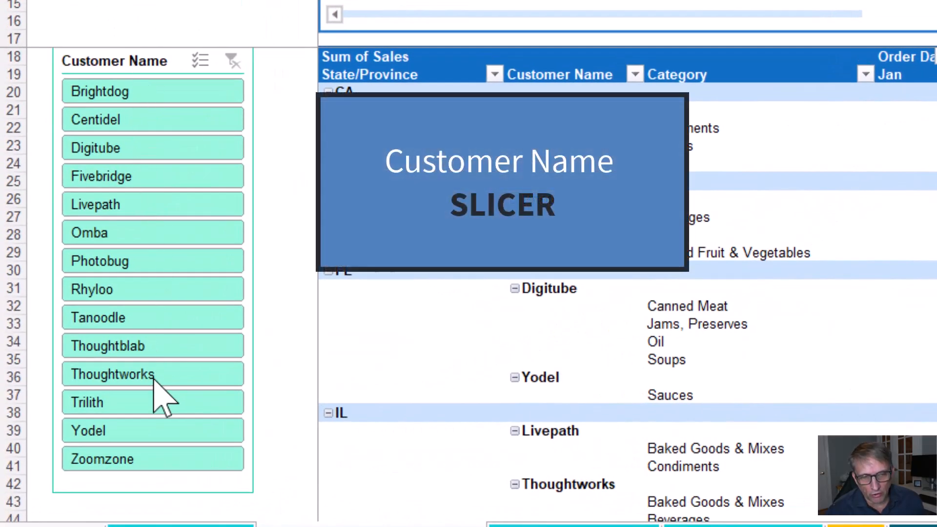
left_click(160, 432)
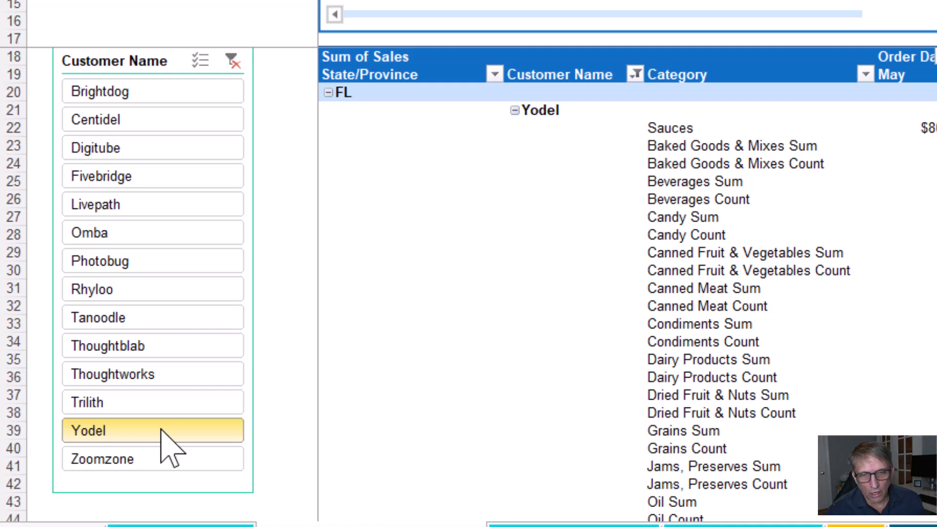
left_click(147, 323)
left_click(136, 236)
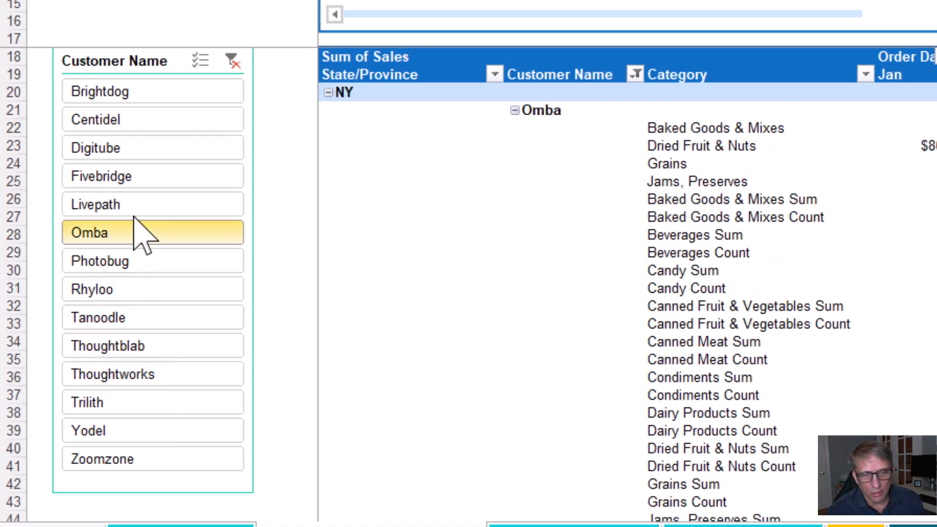
left_click(128, 148)
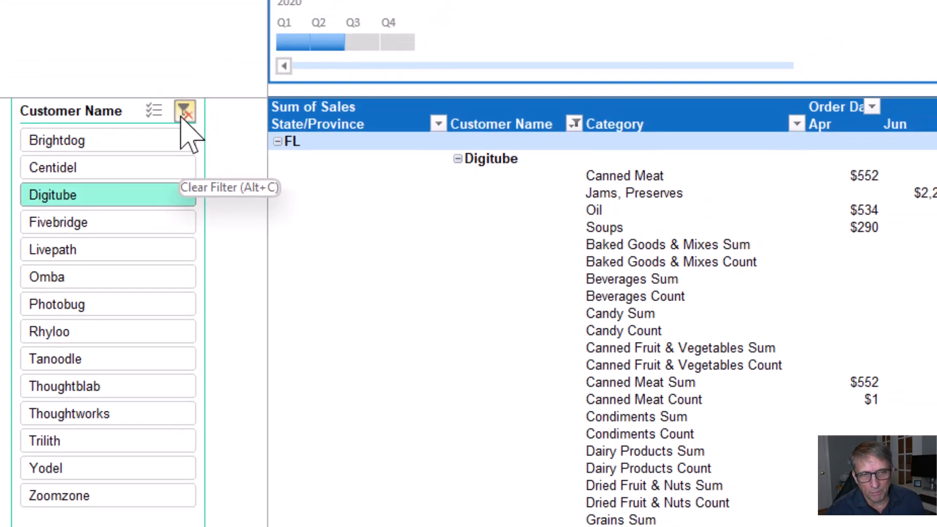
left_click(231, 61)
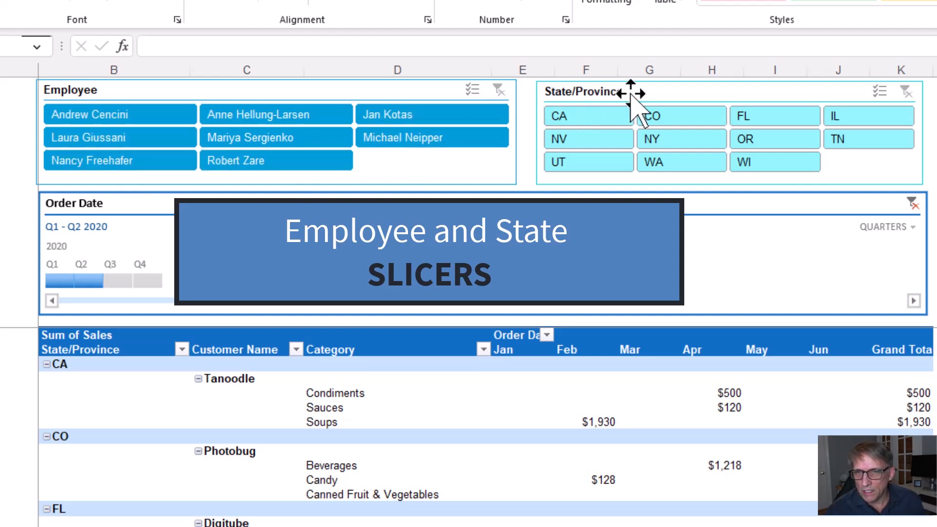
Filter the pivot table to WI with the State/Province slicer and review the filtered rows.
left_click(773, 166)
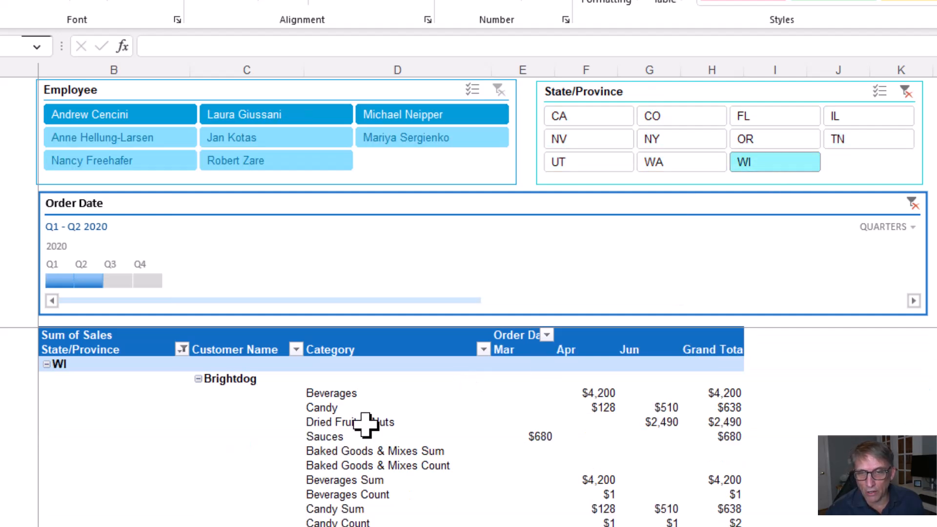
scroll(365, 423, "down", 4)
scroll(365, 424, "down", 1)
scroll(366, 424, "up", 5)
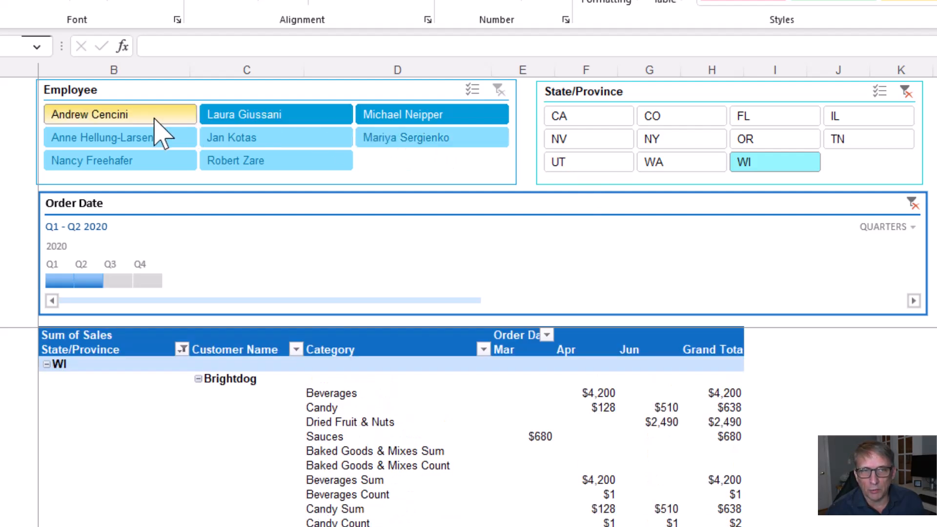
Filter by each of the three employees available for WI, clear the Employee slicer, and try an unavailable employee before clearing it again.
left_click(132, 117)
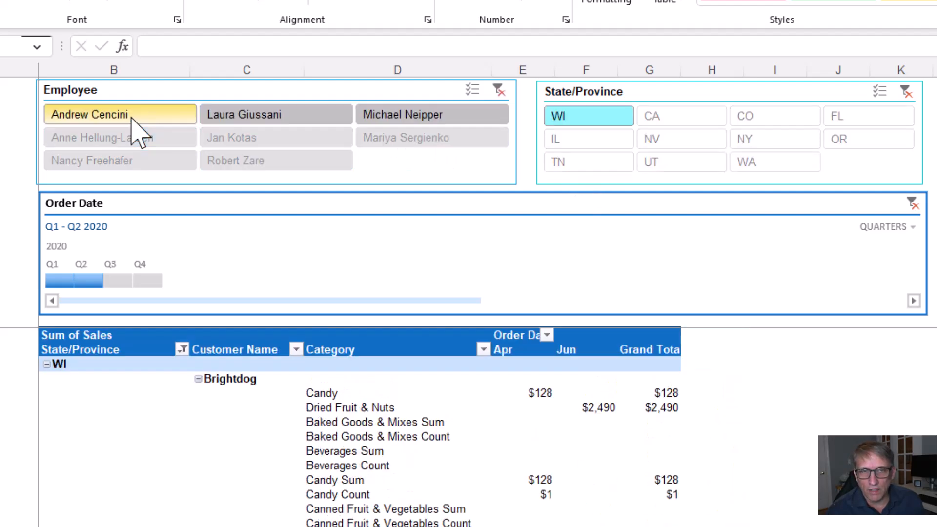
left_click(302, 124, "ctrl")
left_click(463, 118, "ctrl")
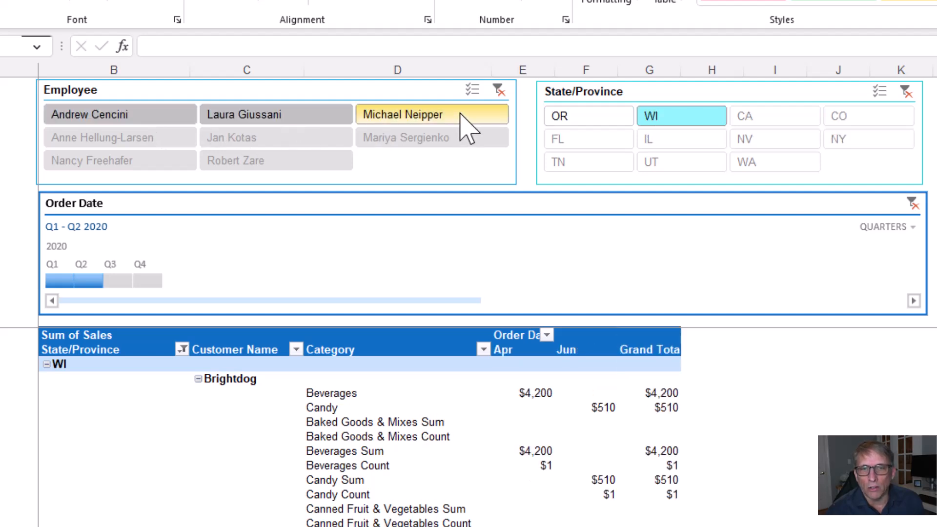
left_click(498, 90)
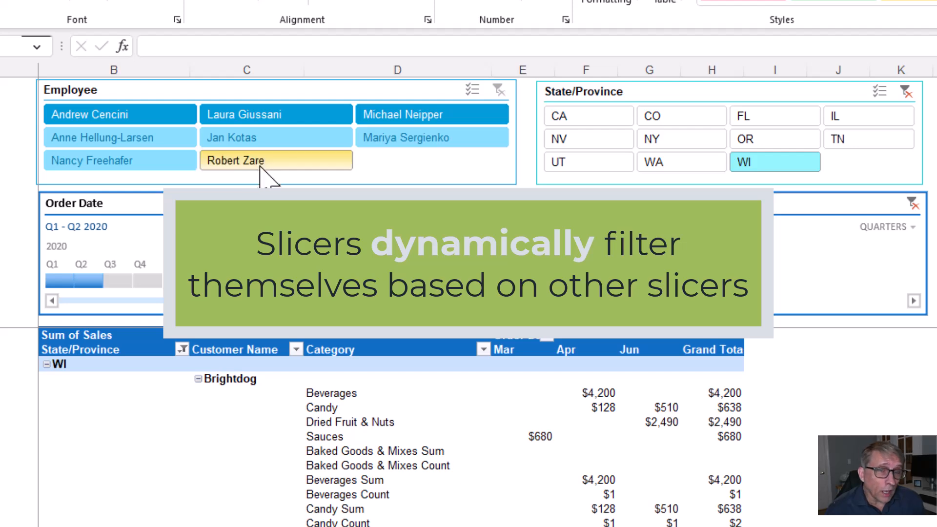
left_click(249, 141)
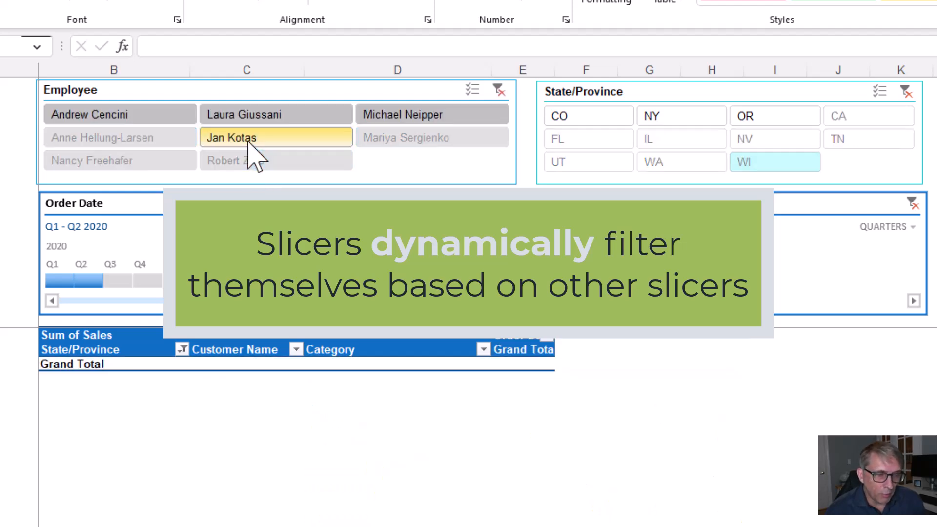
left_click(498, 90)
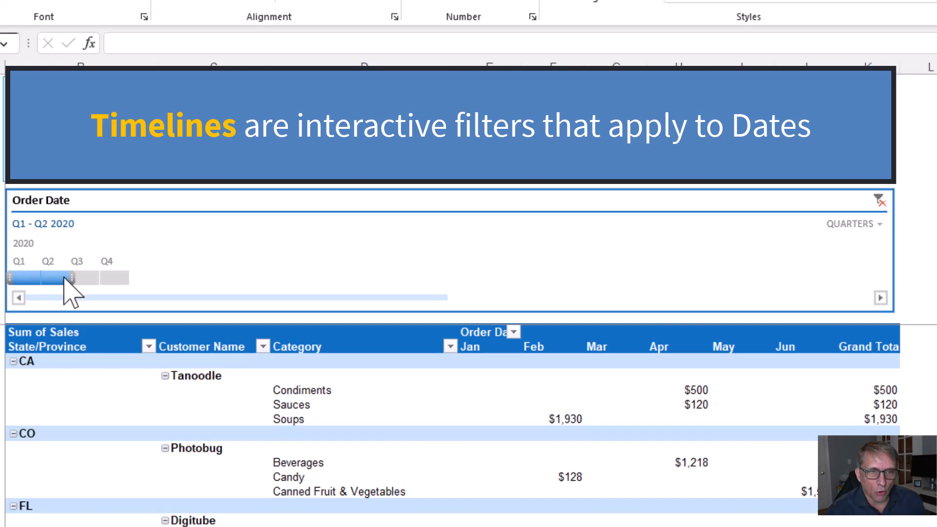
Filter the Order Date timeline to Q1 2020, then Q2 2020, and extend the selection to Q1 - Q2 2020.
left_click(32, 276)
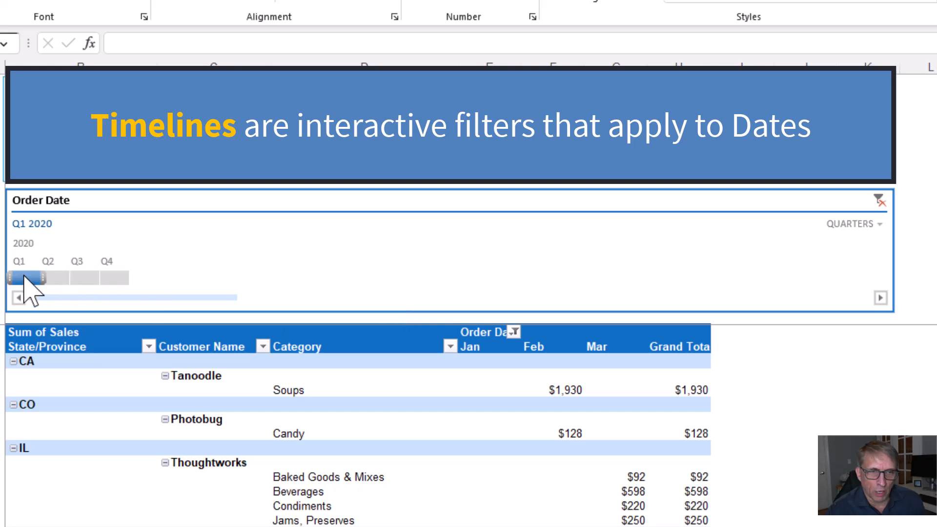
left_click(54, 276)
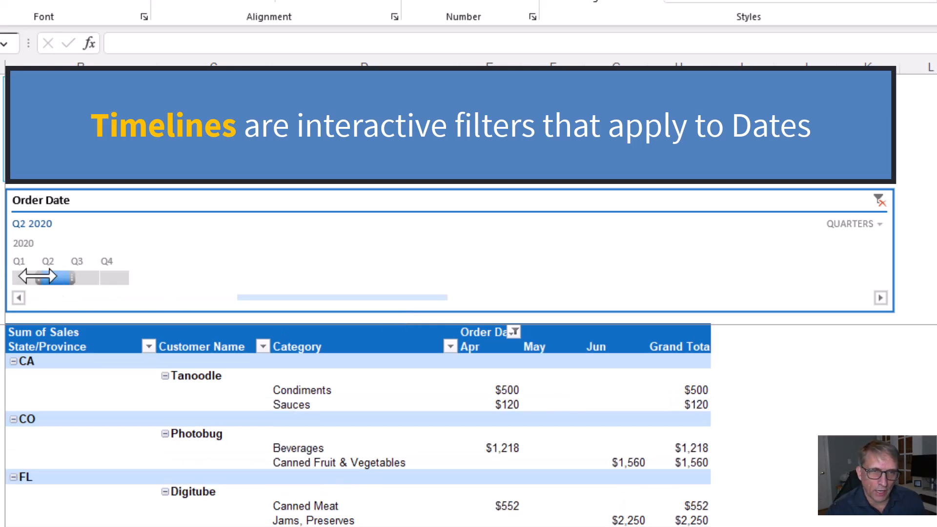
left_click_drag(20, 277, 17, 276)
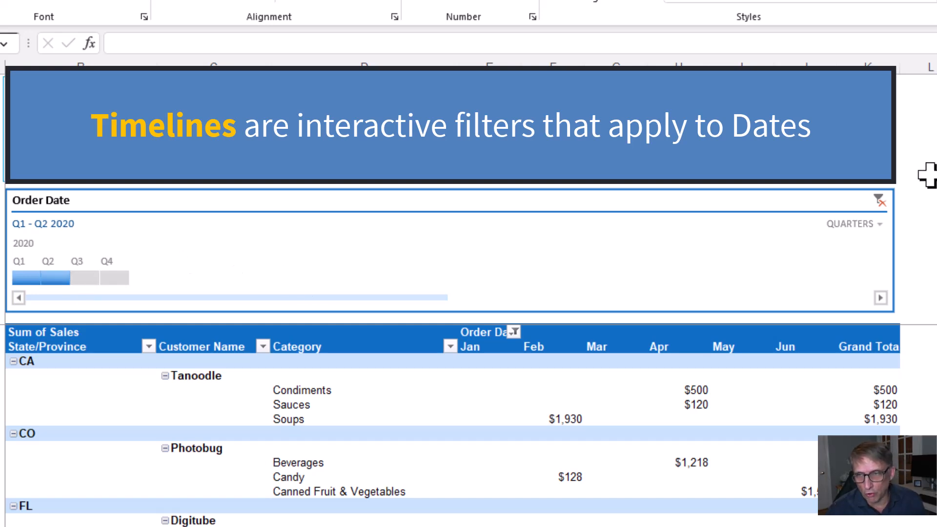
Change the Order Date timeline's time level to years, and from there to days.
left_click(876, 225)
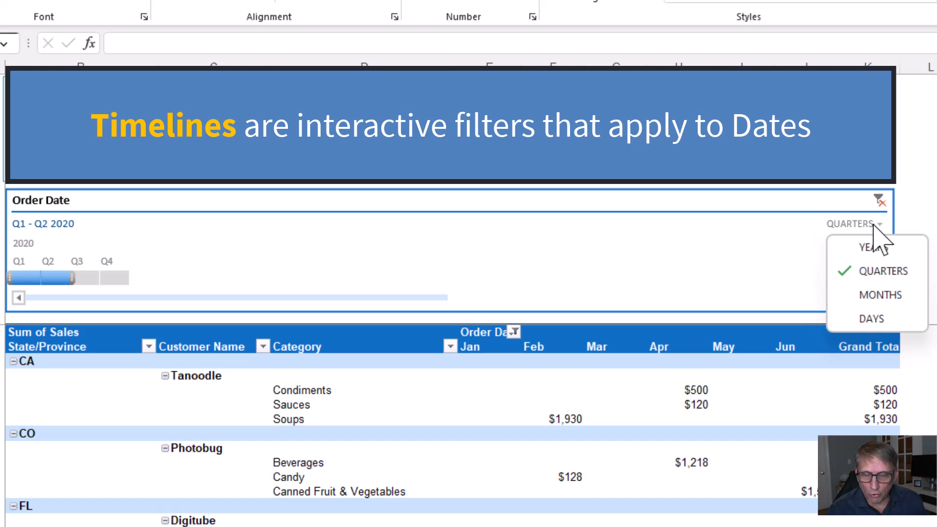
left_click(876, 249)
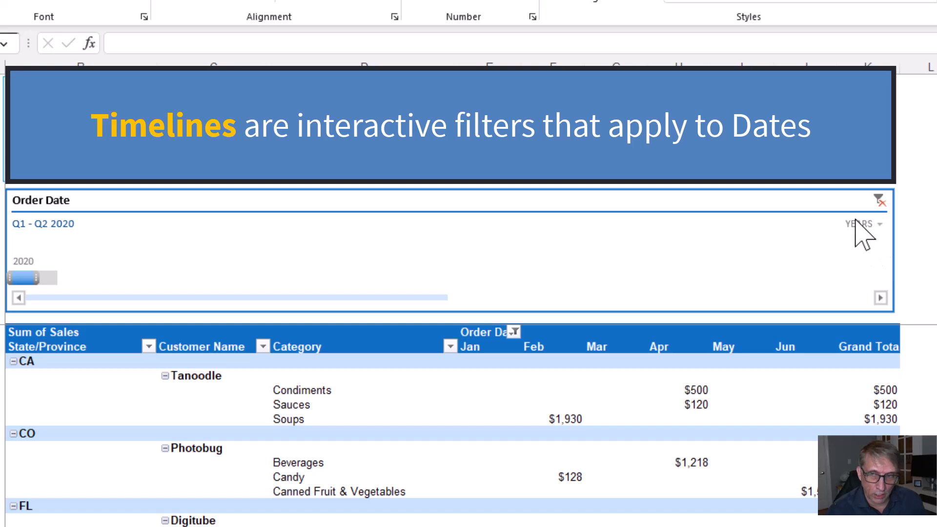
left_click(863, 224)
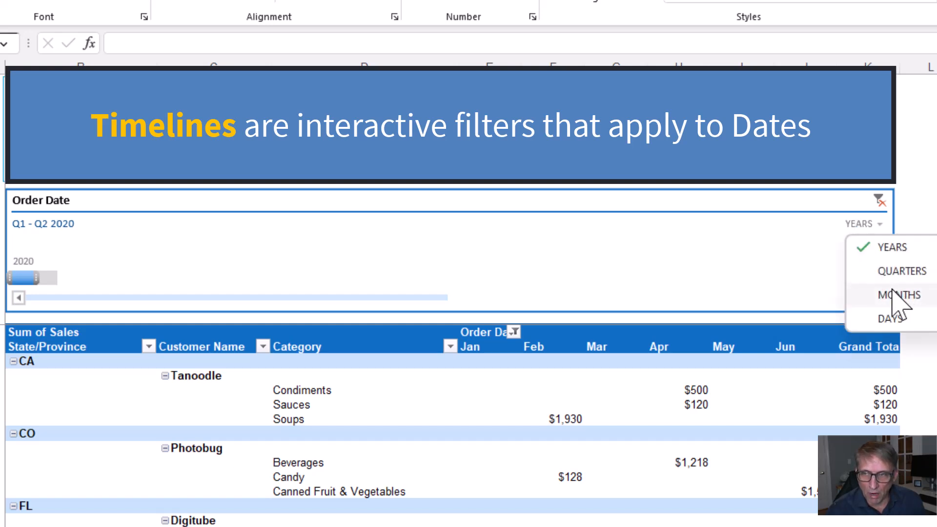
left_click(891, 320)
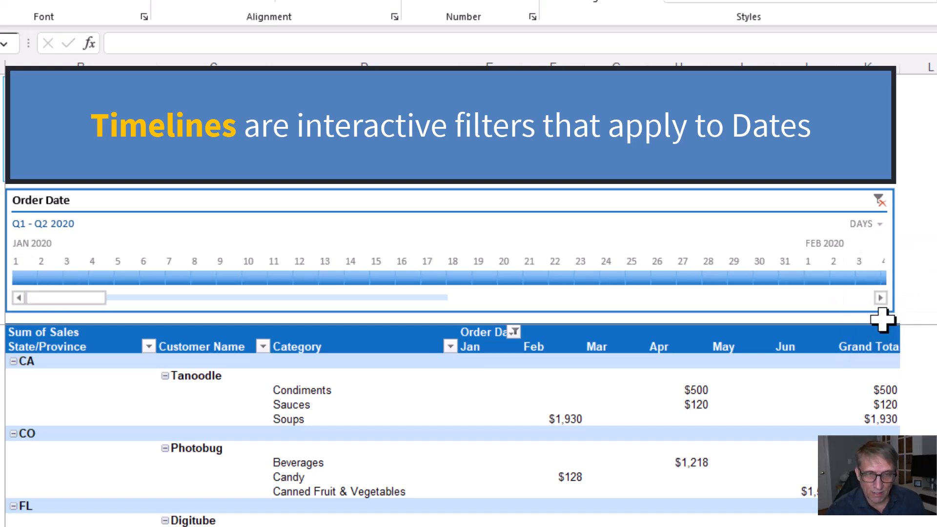
Filter the Order Date timeline to Mar 6, 2020, and widen the range to Mar 3 - 21 2020.
left_click_drag(83, 298, 185, 308)
left_click(176, 278)
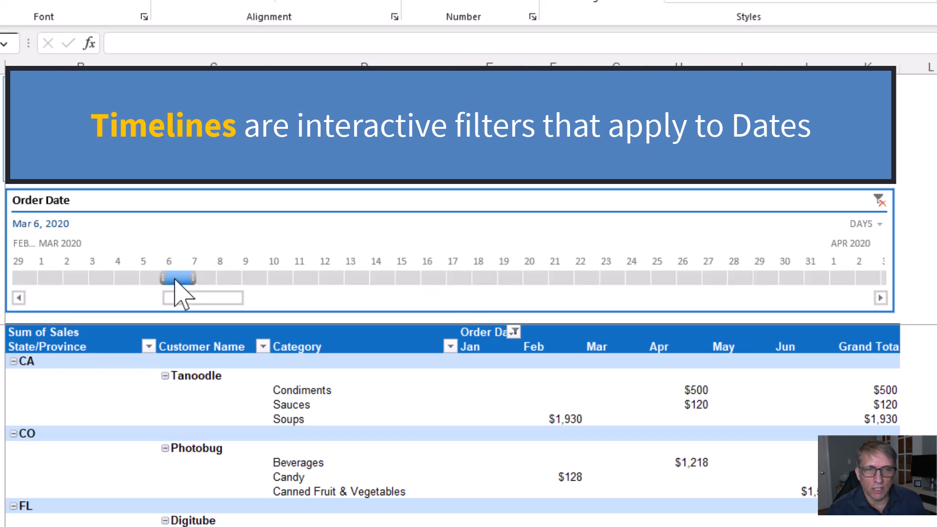
left_click_drag(105, 281, 577, 280)
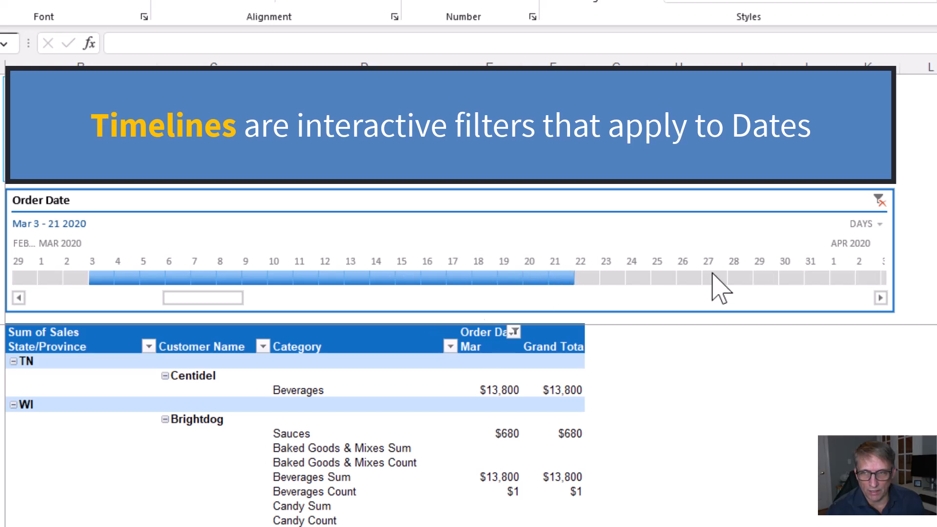
Switch the Order Date timeline to months and select January through June 2020.
left_click(878, 224)
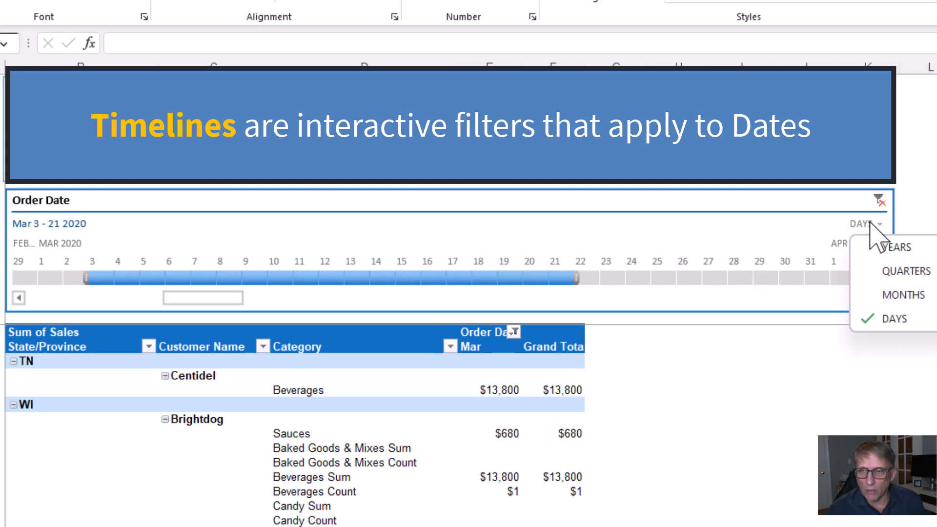
left_click(906, 295)
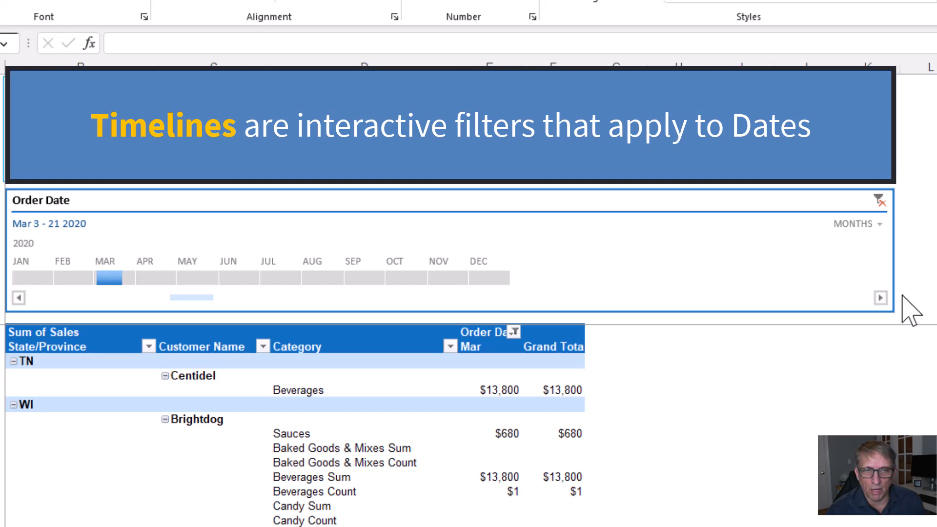
left_click(39, 279)
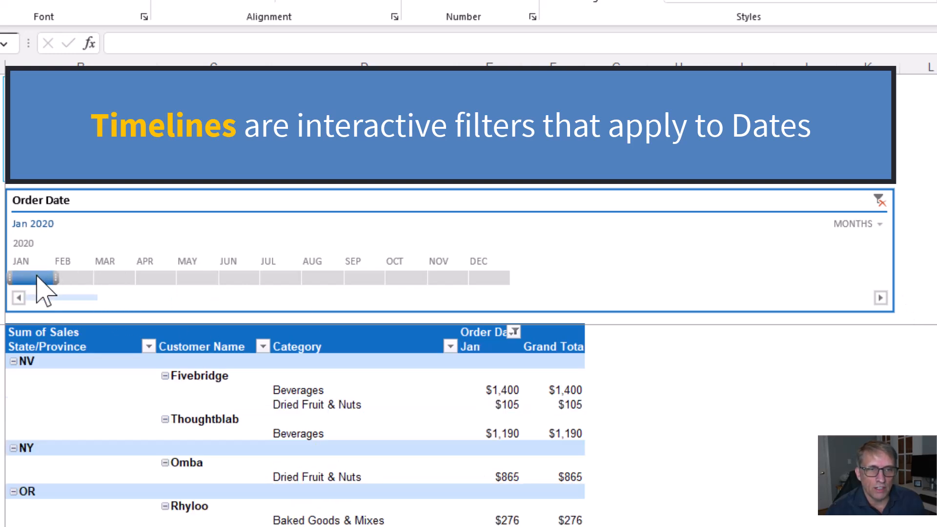
left_click_drag(56, 279, 248, 286)
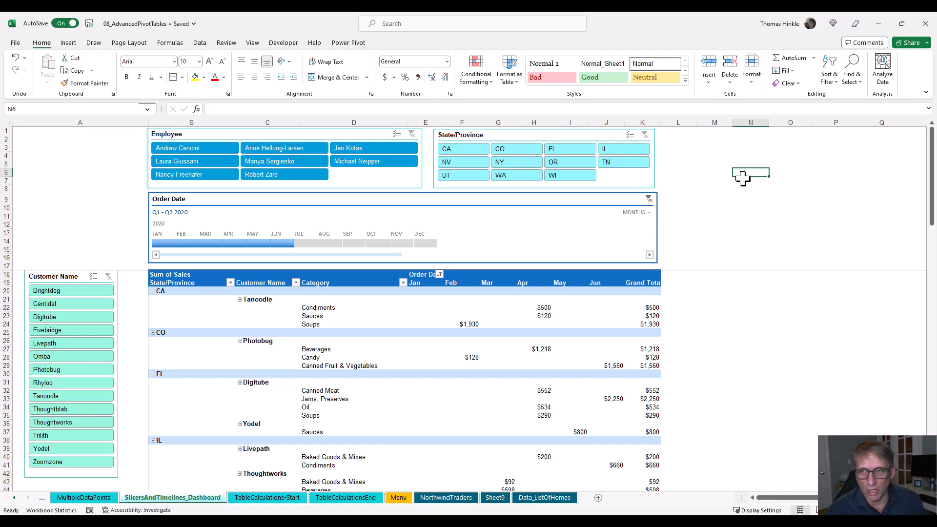
Delete the State/Province, Employee and Customer Name slicers and the Order Date timeline from the dashboard.
left_click(653, 181)
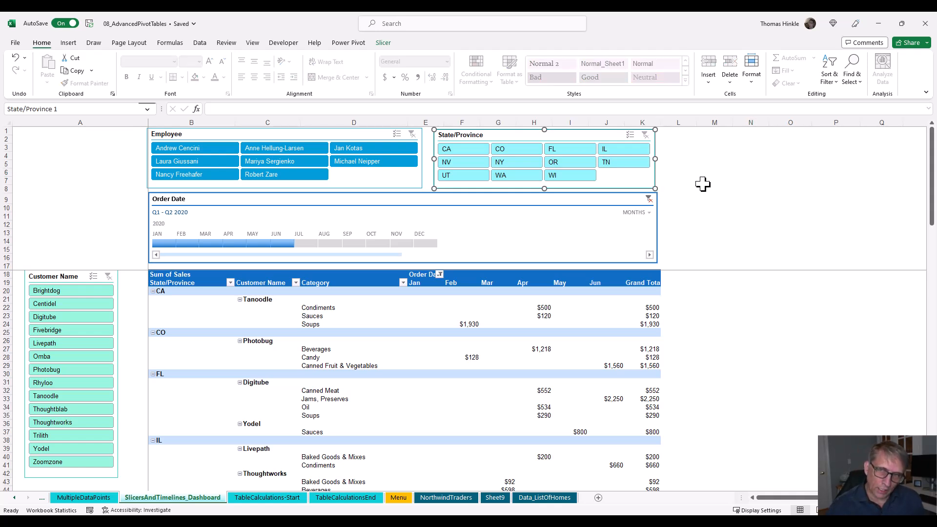
key("Delete")
left_click(364, 183)
key("Delete")
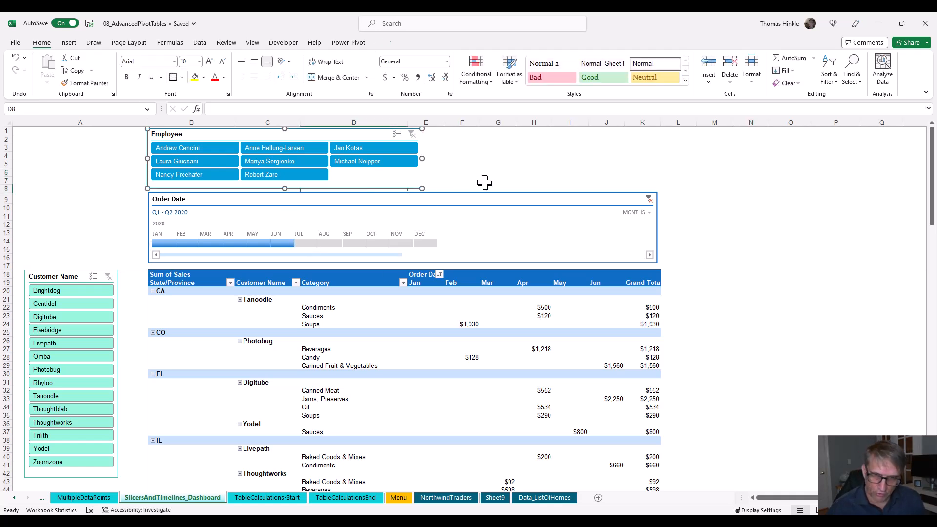
left_click(485, 195)
key("Delete")
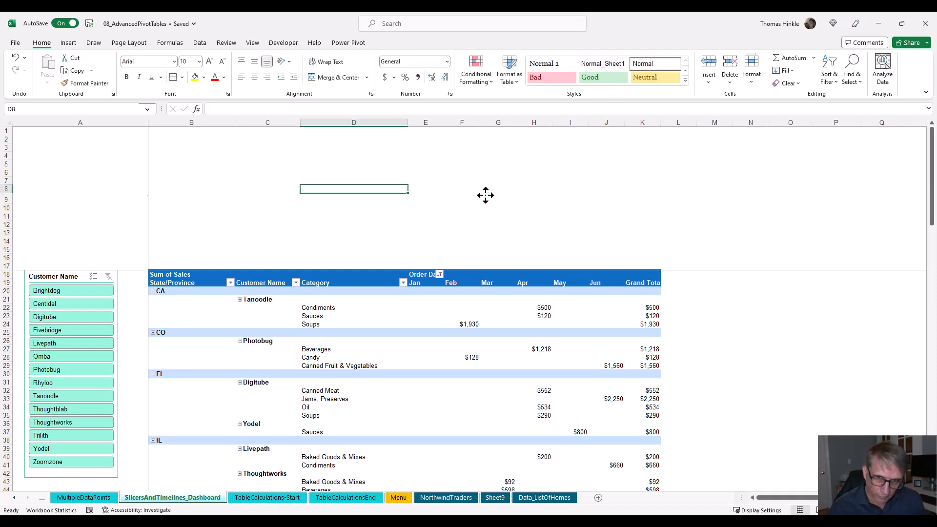
left_click(120, 313)
key("Delete")
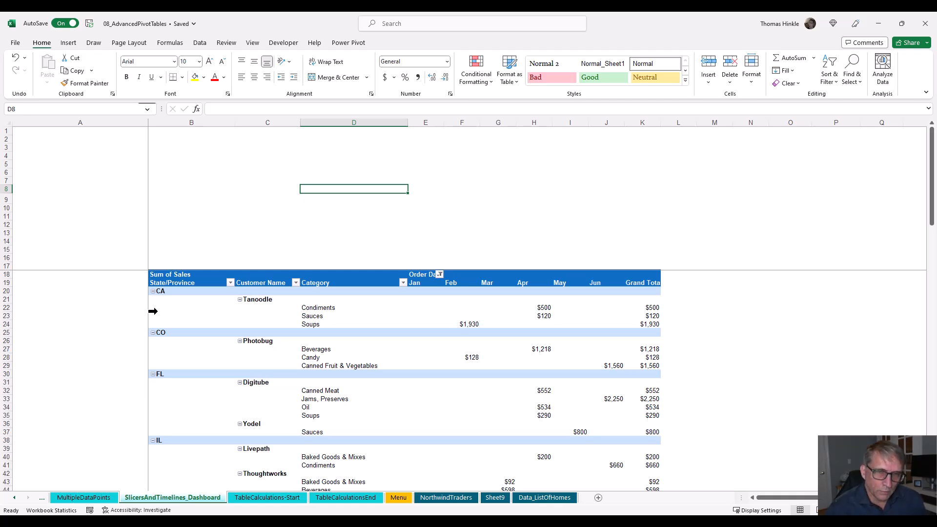
Insert slicers for Employee, Customer Name, Category and State/Province on the pivot table.
left_click(307, 358)
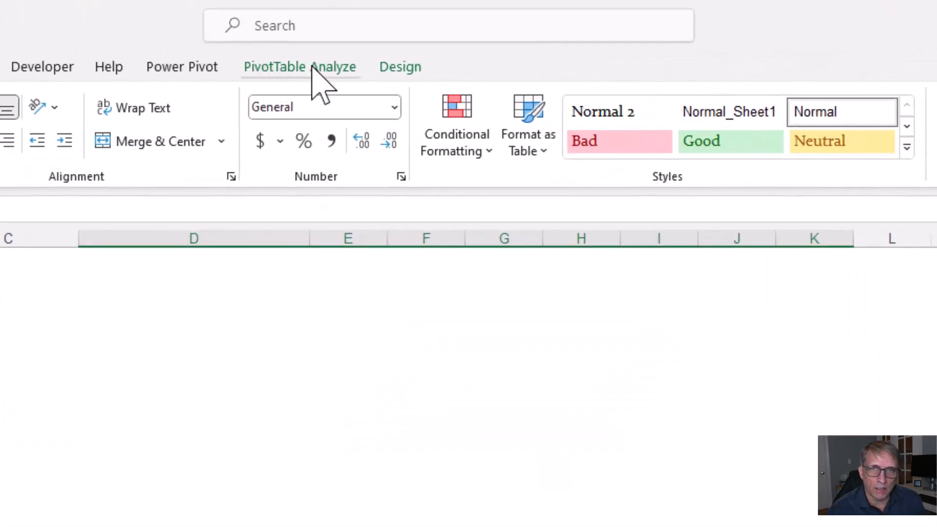
left_click(312, 68)
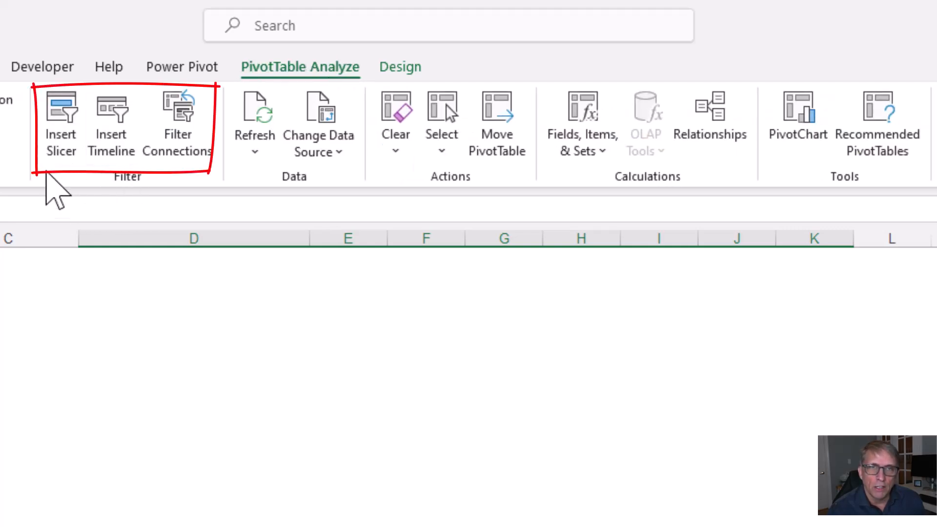
left_click(69, 107)
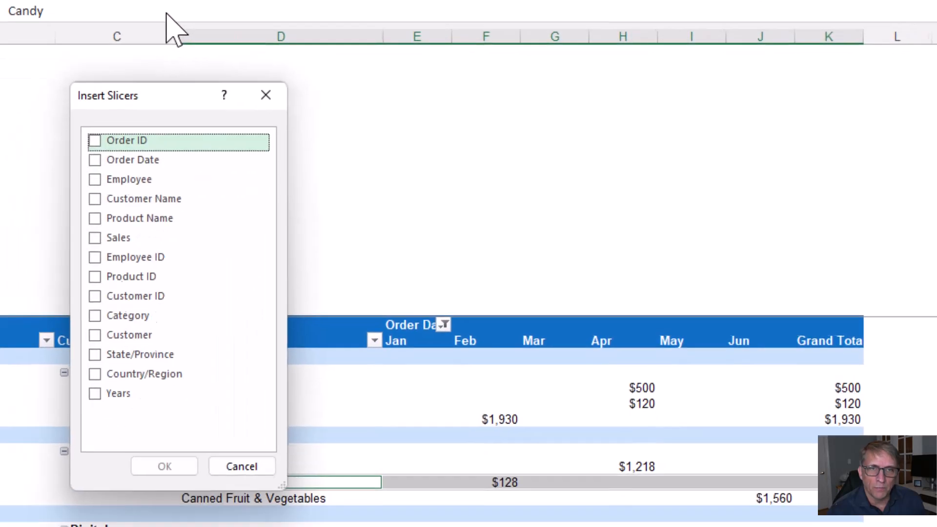
left_click_drag(183, 51, 167, 44)
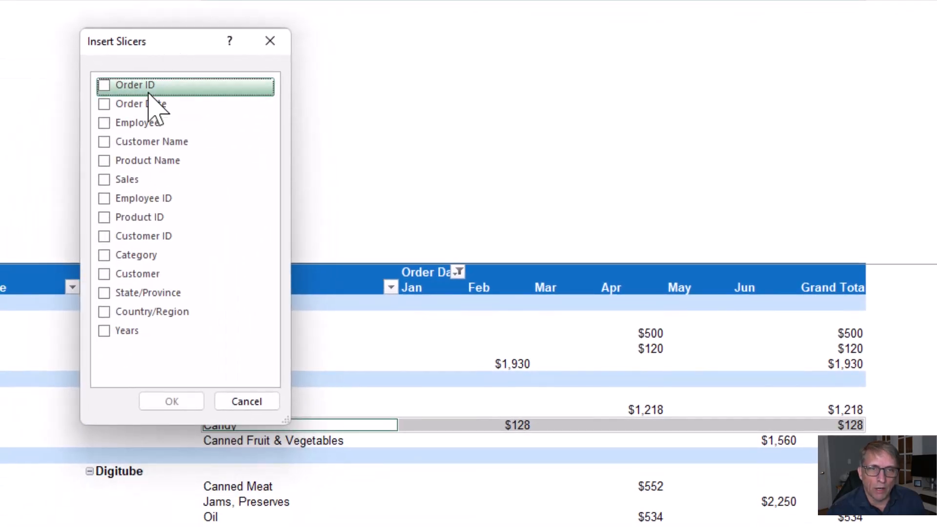
left_click(106, 142)
left_click(104, 128)
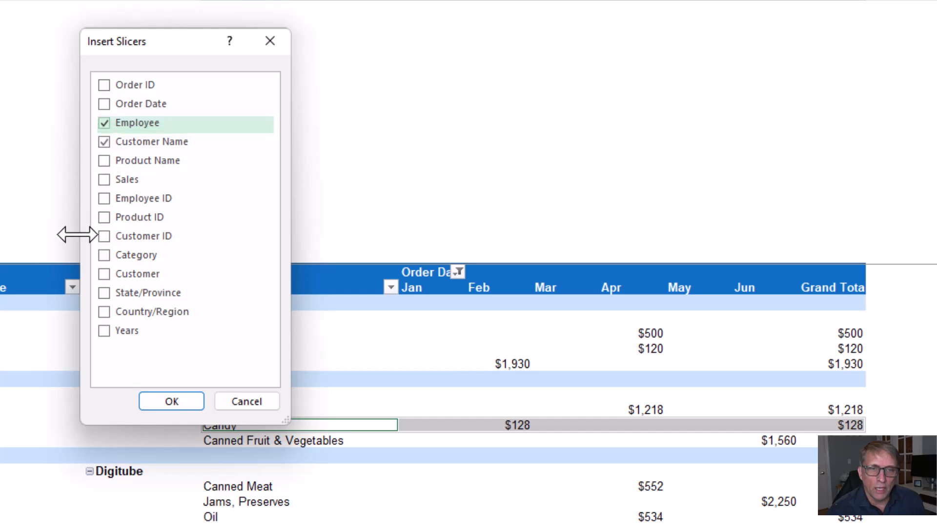
left_click(104, 294)
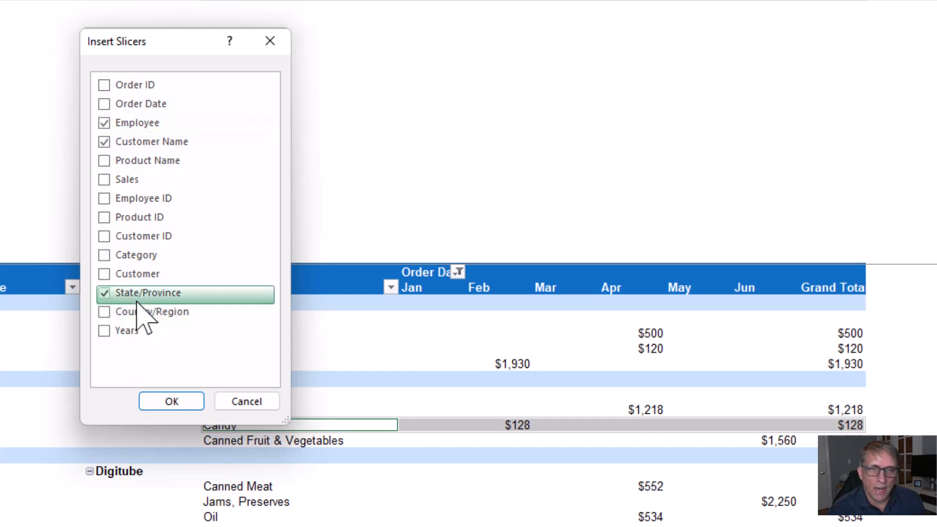
left_click(105, 257)
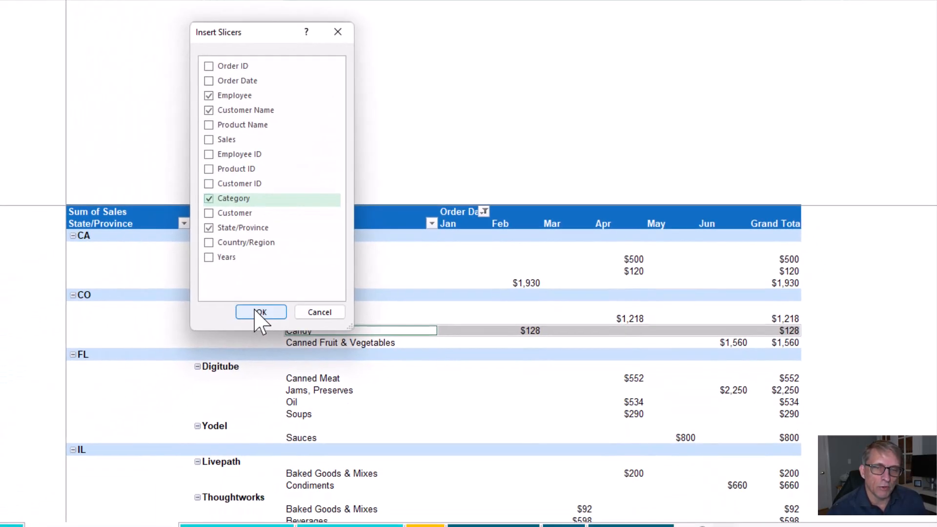
left_click(172, 401)
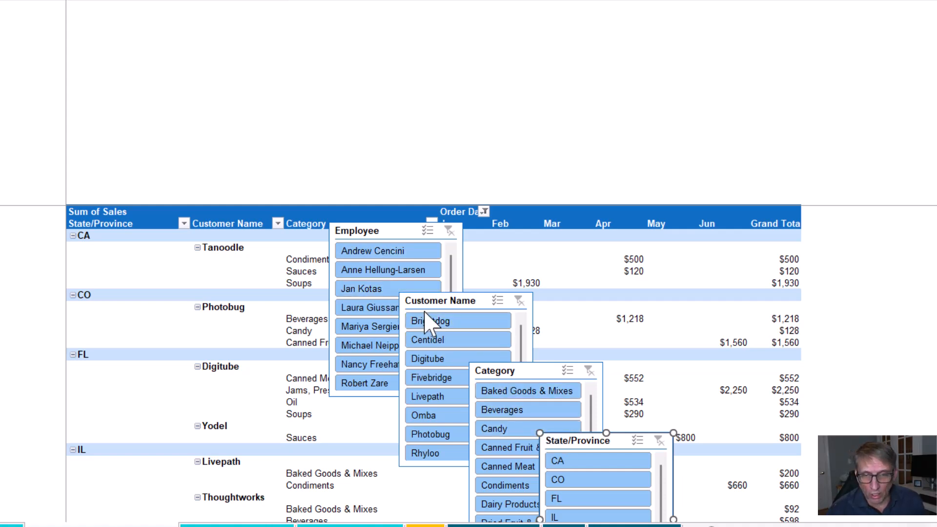
Filter the pivot table by one employee and the customer Photobug, and clear both slicer filters.
left_click(376, 289)
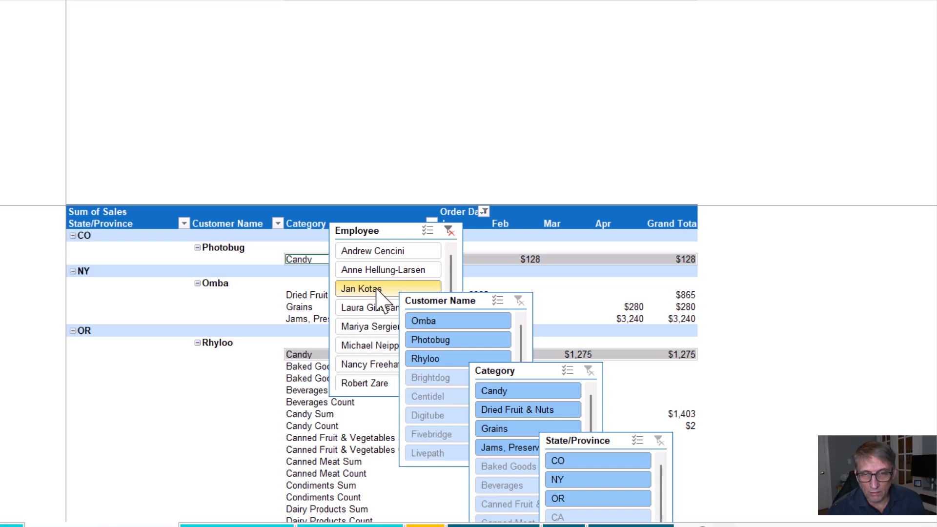
left_click(445, 342)
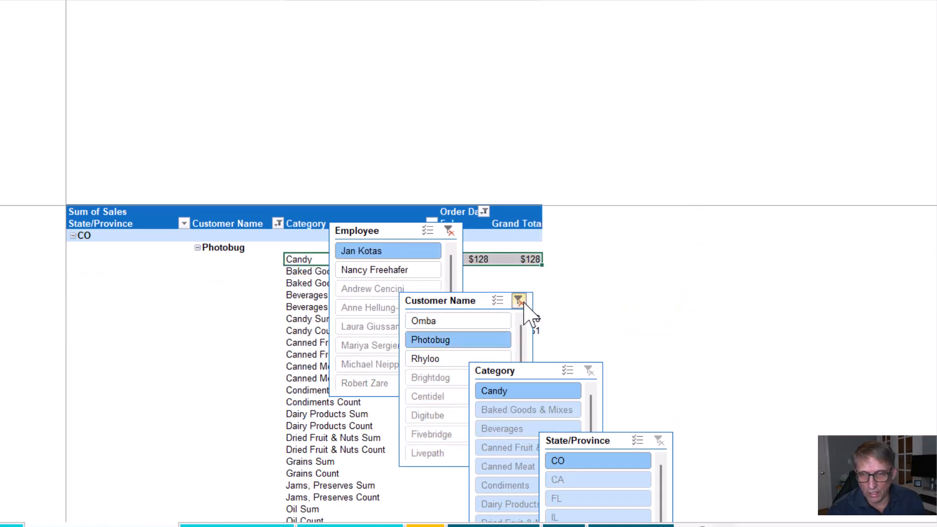
left_click(520, 301)
left_click(449, 231)
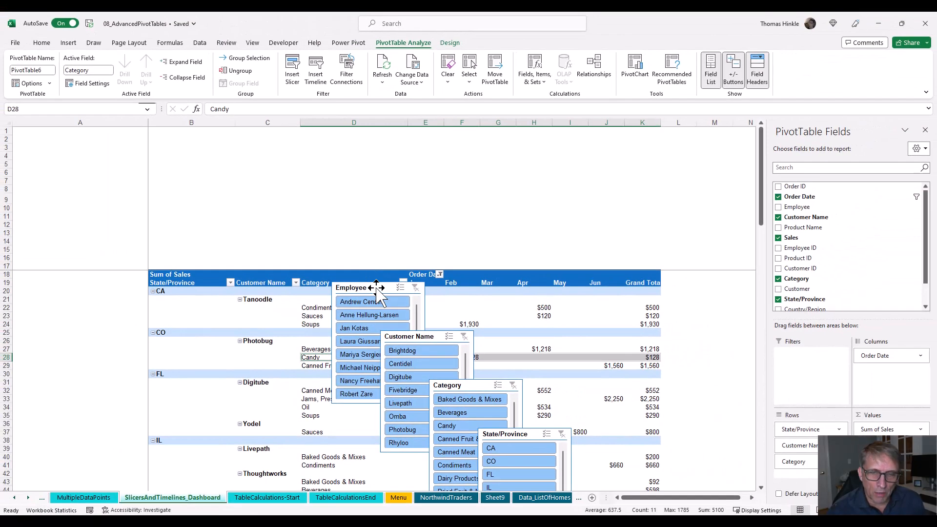
Move the Employee and State/Province slicers above the pivot table and Customer Name into column A beside it, and delete the Category slicer.
left_click_drag(376, 288, 199, 136)
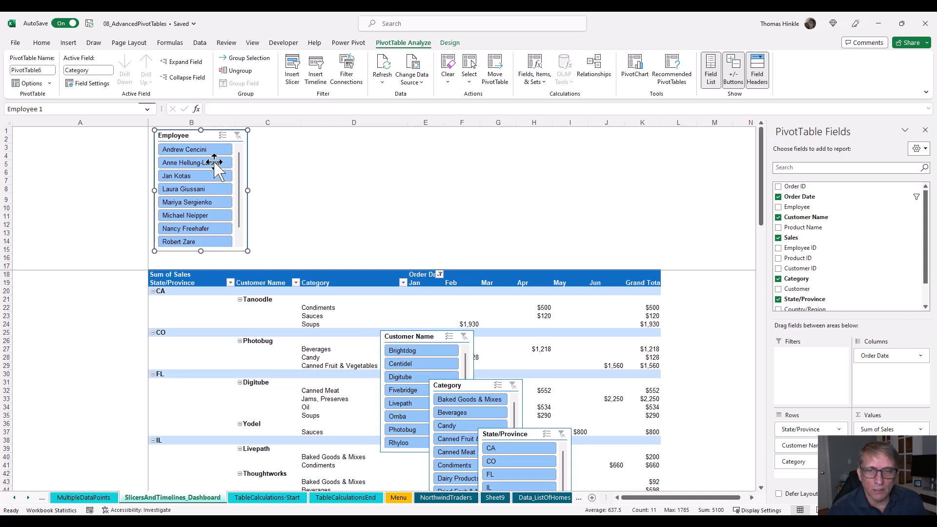
left_click_drag(425, 337, 61, 280)
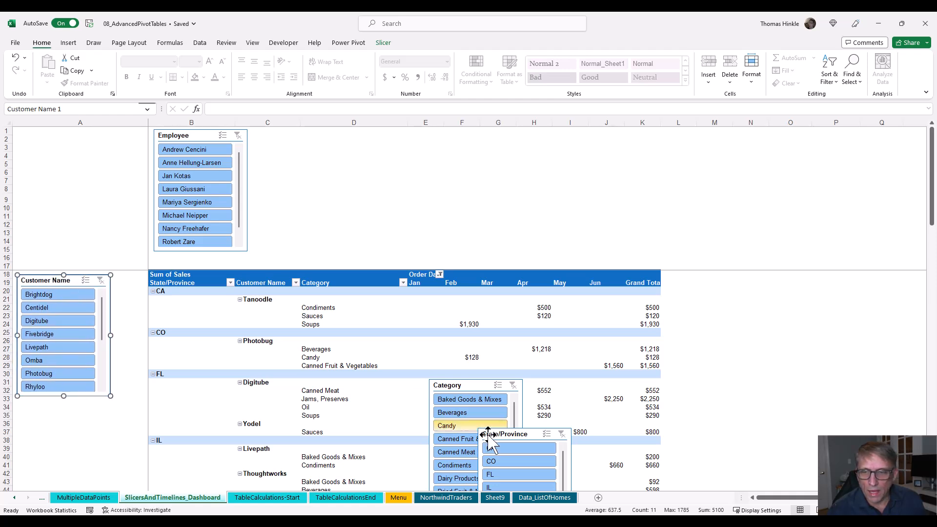
left_click_drag(508, 437, 448, 142)
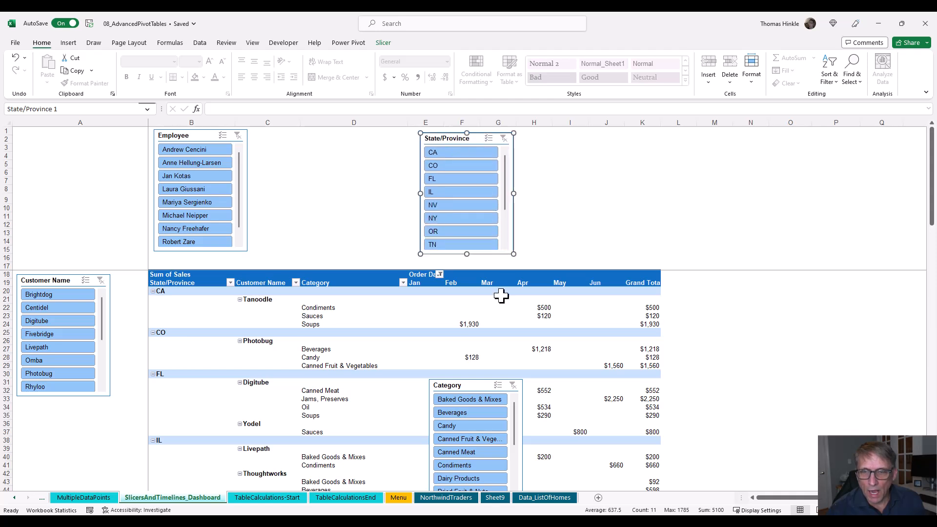
left_click(470, 385)
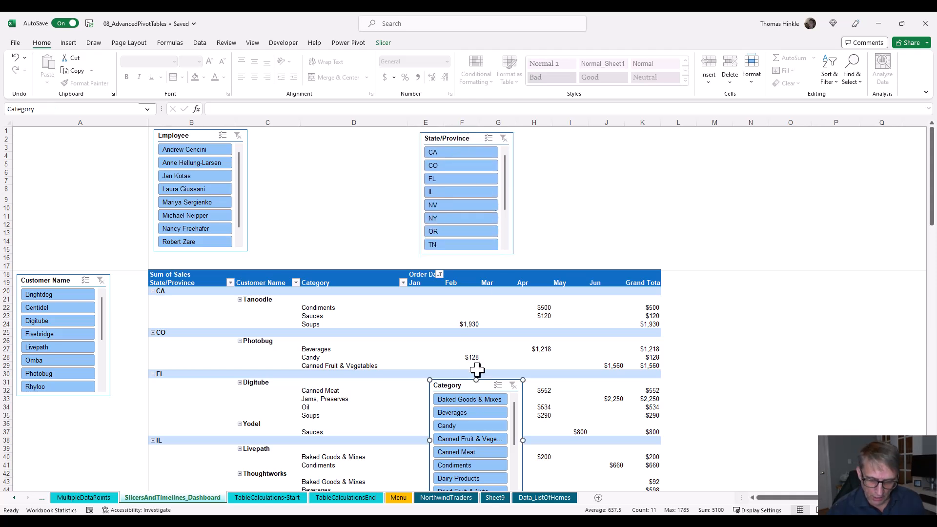
key("Delete")
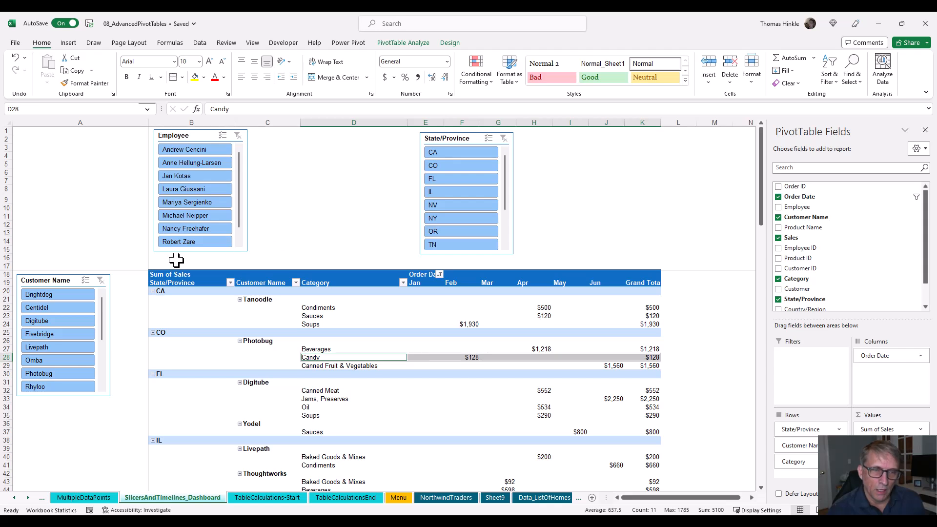
Unfreeze the panes of the dashboard worksheet.
left_click(253, 43)
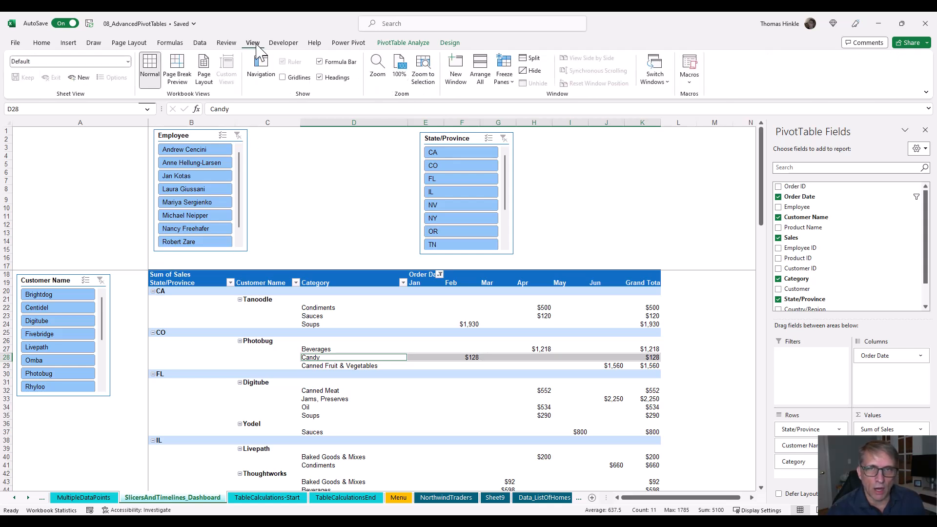
left_click(508, 81)
left_click(538, 111)
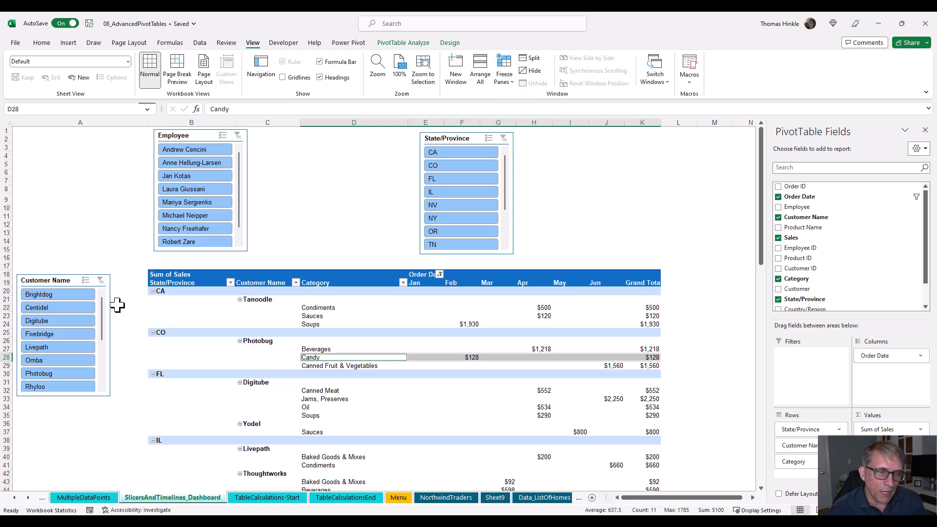
Lengthen the Customer Name slicer to about 4.35" so every customer fits without scrolling, and apply a green slicer style to it.
left_click(68, 281)
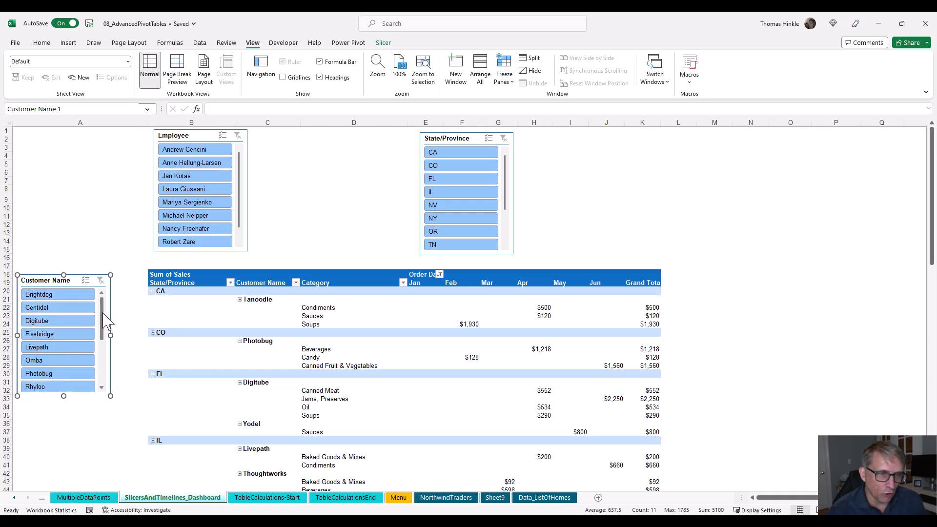
mouse_move(103, 313)
left_mouse_down()
mouse_move(102, 365)
mouse_move(109, 322)
left_mouse_up()
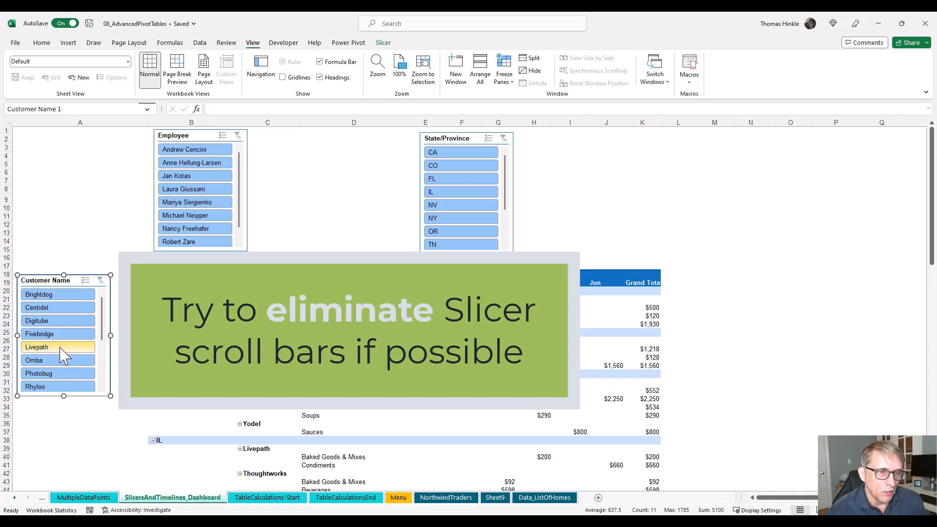
left_click_drag(64, 399, 61, 480)
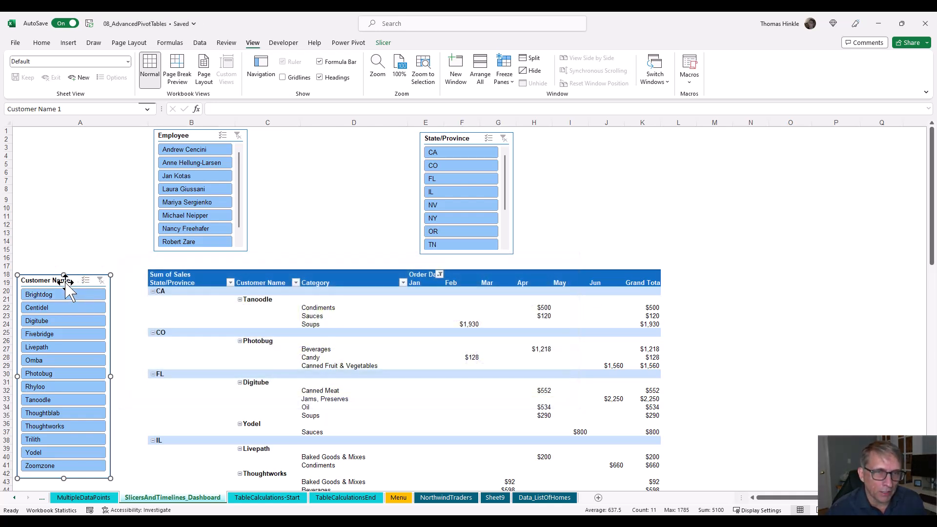
left_click(384, 42)
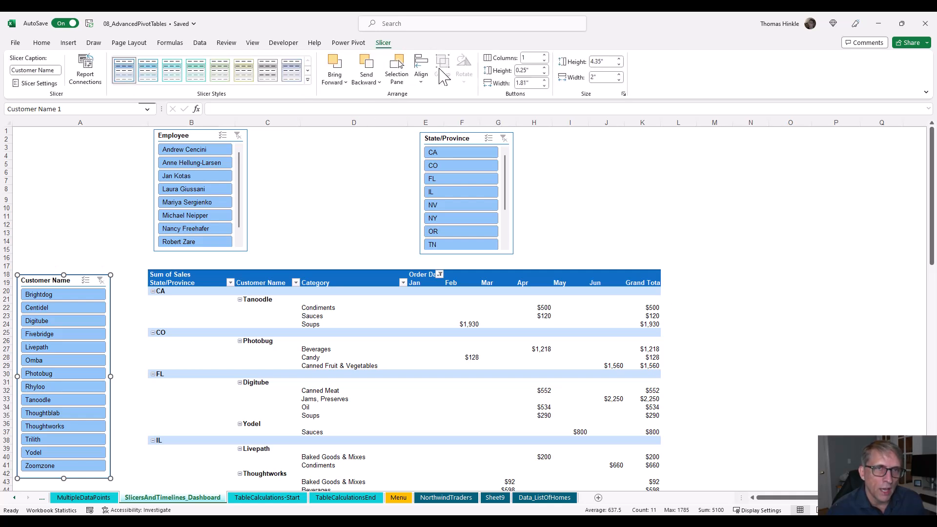
left_click(194, 76)
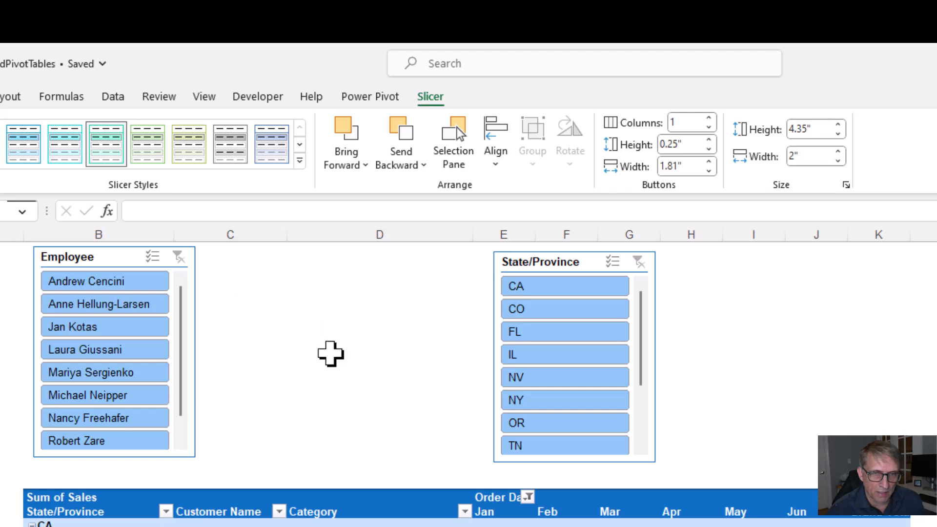
Resize the Employee slicer to about 1.68" by 5.53" and the State/Province slicer to about 1.66" by 5.17", aligned side by side.
left_click(195, 457)
left_click_drag(195, 457, 481, 383)
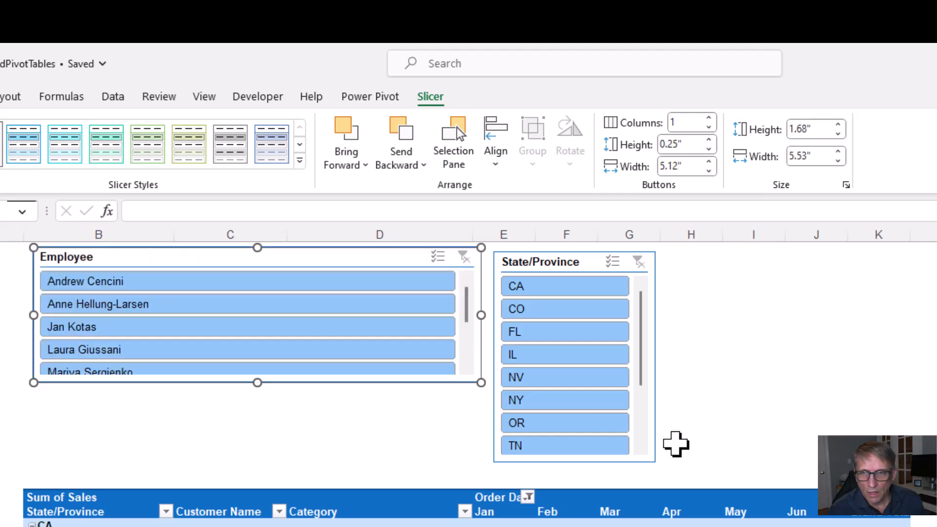
left_click(653, 459)
left_click_drag(711, 450, 879, 385)
left_click_drag(604, 262, 602, 257)
left_click_drag(875, 378, 908, 382)
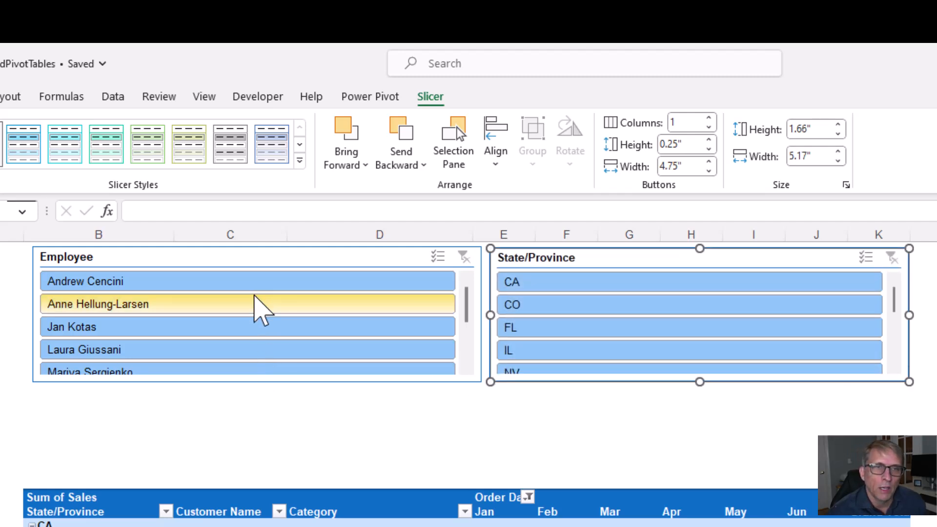
Arrange the Employee slicer's buttons in 3 columns and shorten the slicer to about 1.27" high.
left_click(247, 260)
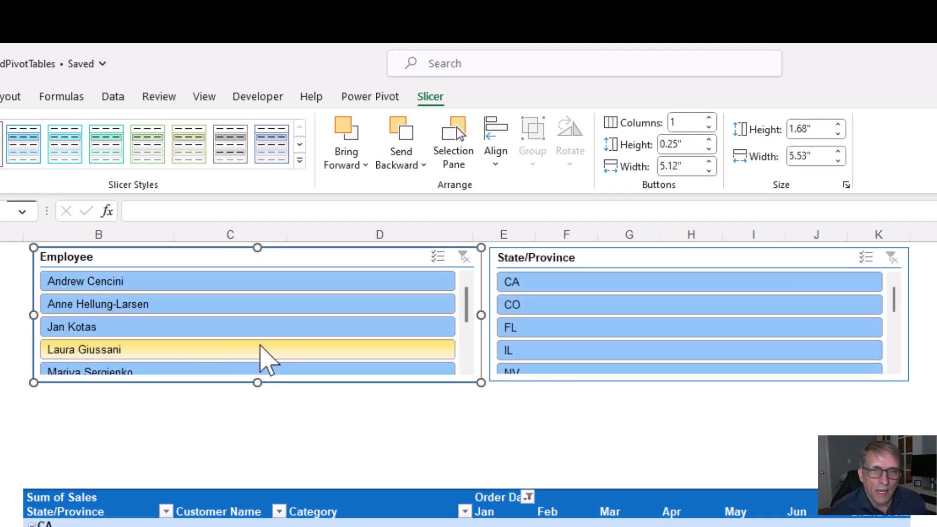
scroll(297, 335, "down", 3)
scroll(295, 332, "up", 3)
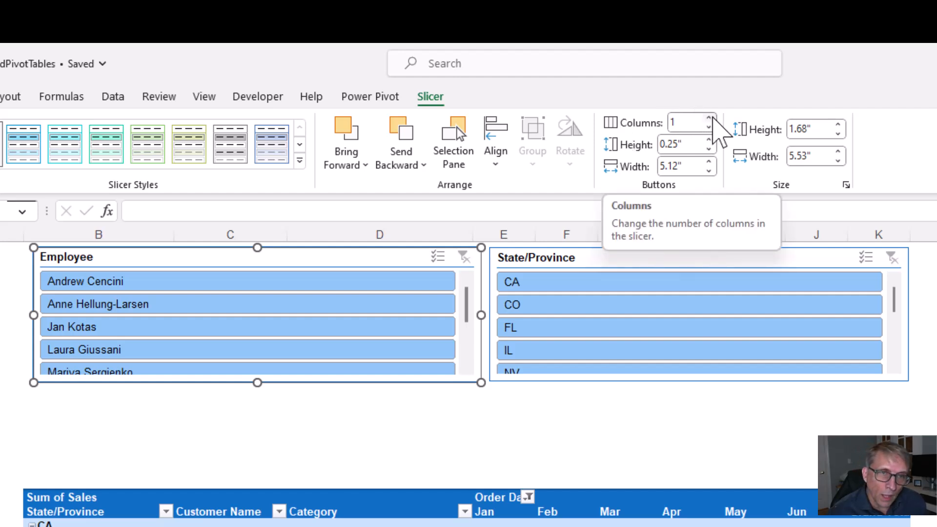
left_click(710, 118)
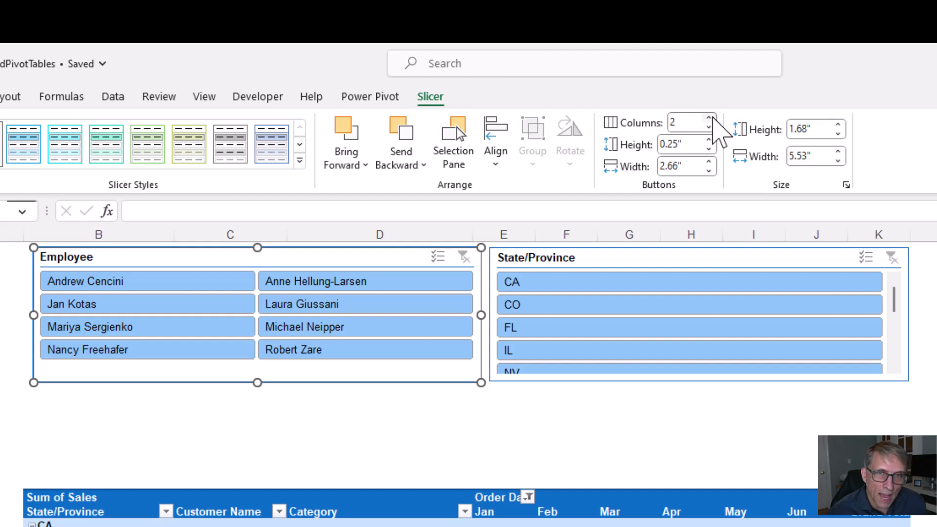
left_click(710, 118)
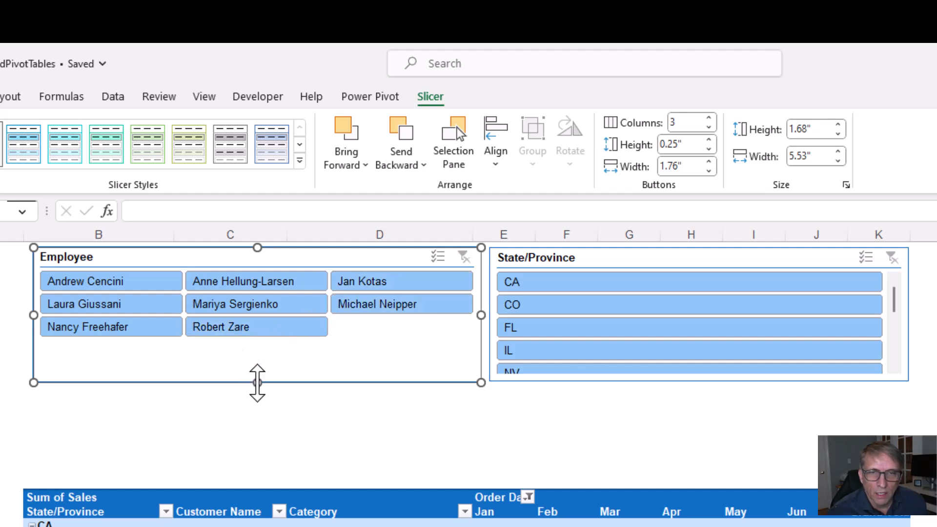
left_click_drag(257, 382, 259, 350)
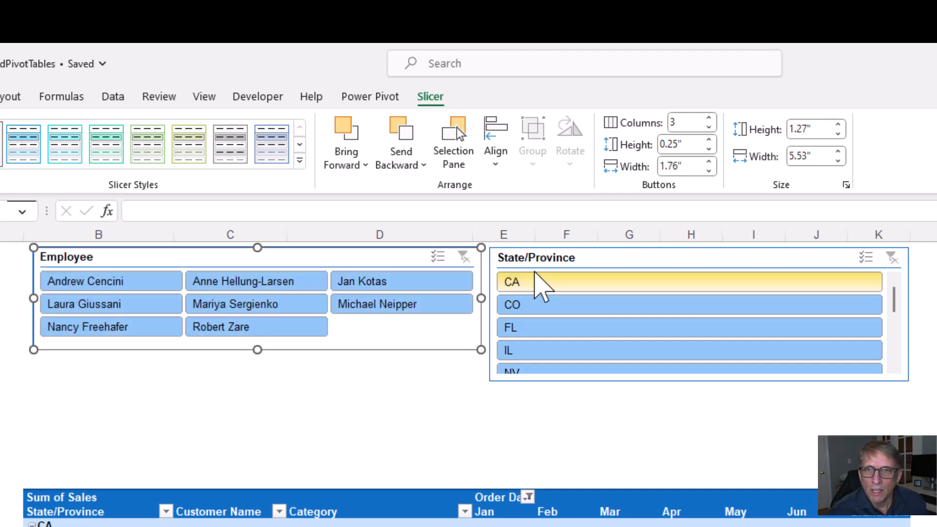
Arrange the State/Province slicer's buttons in 4 columns and shorten the slicer to about 1.26" high.
left_click(536, 258)
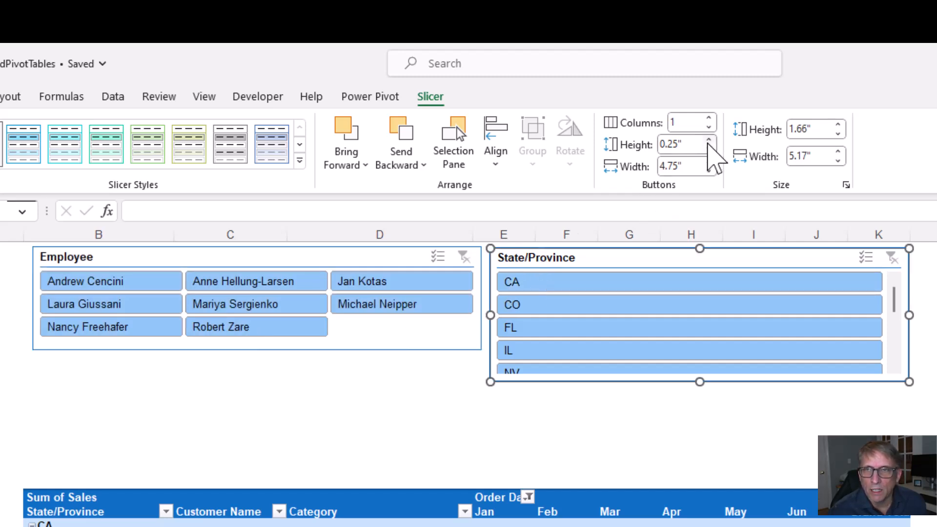
left_click(709, 119)
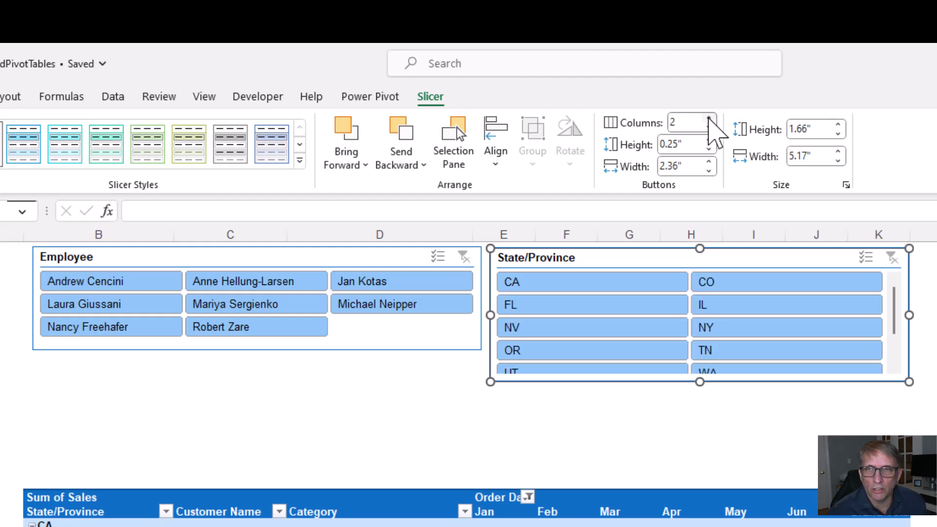
left_click(710, 119)
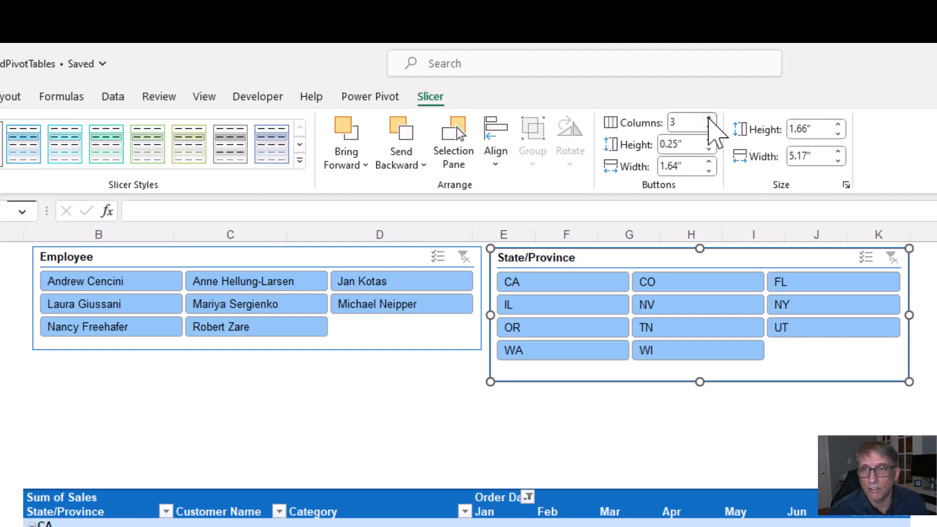
left_click(710, 120)
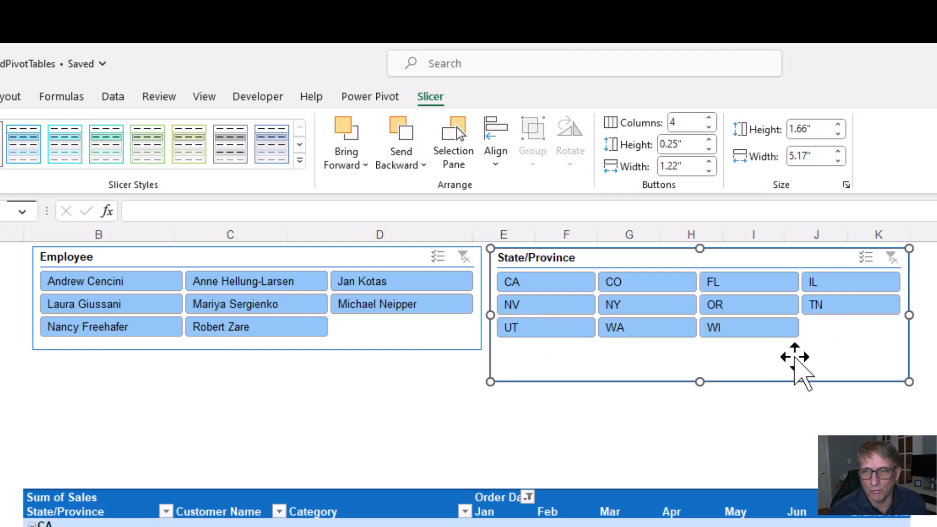
left_click_drag(701, 383, 701, 349)
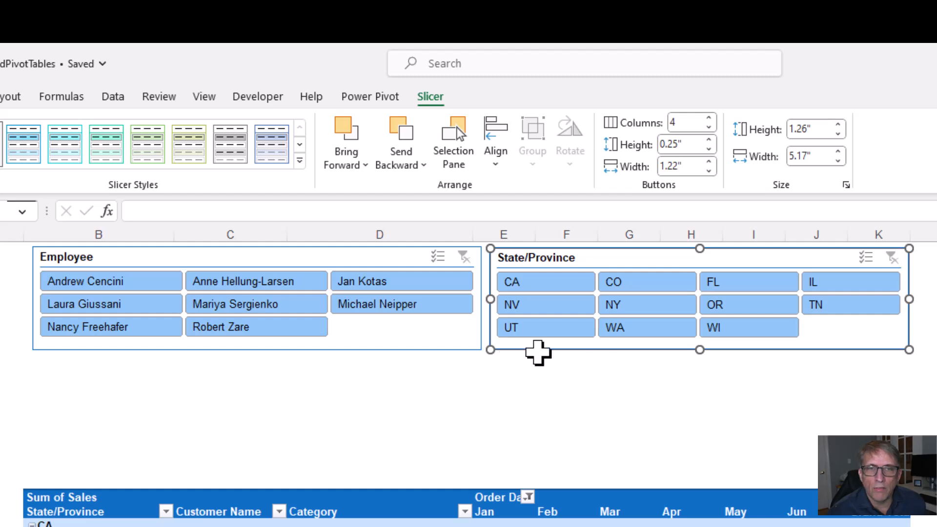
Apply a dark blue slicer style to the Employee slicer and a dark turquoise style to the State/Province slicer.
left_click(350, 257)
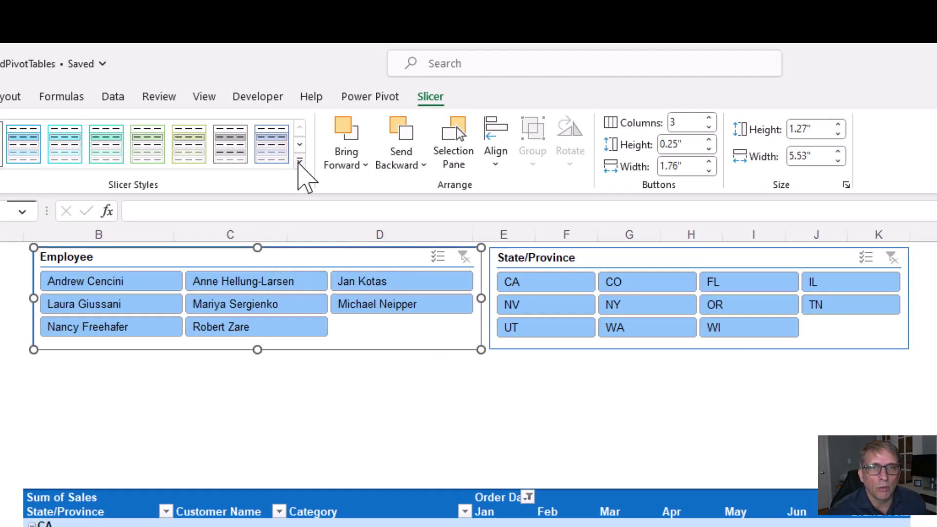
left_click(300, 161)
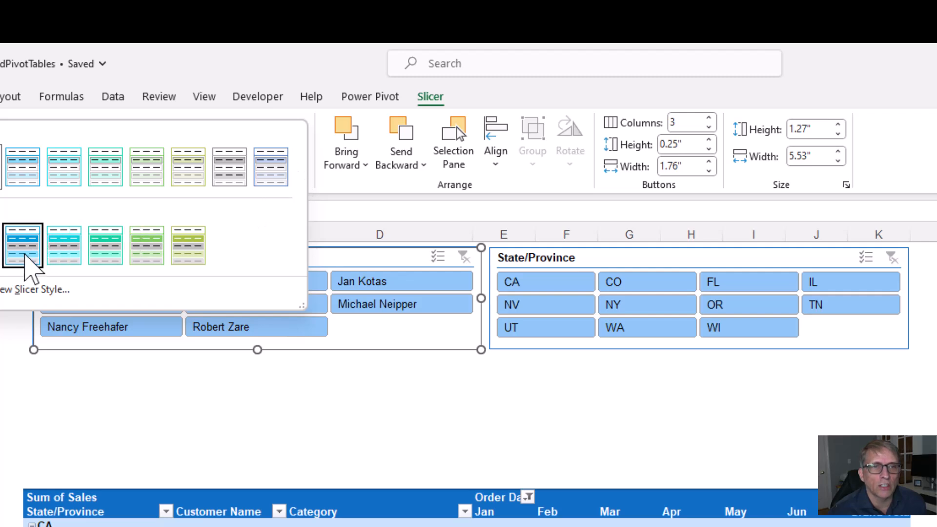
left_click(27, 264)
key("Tab")
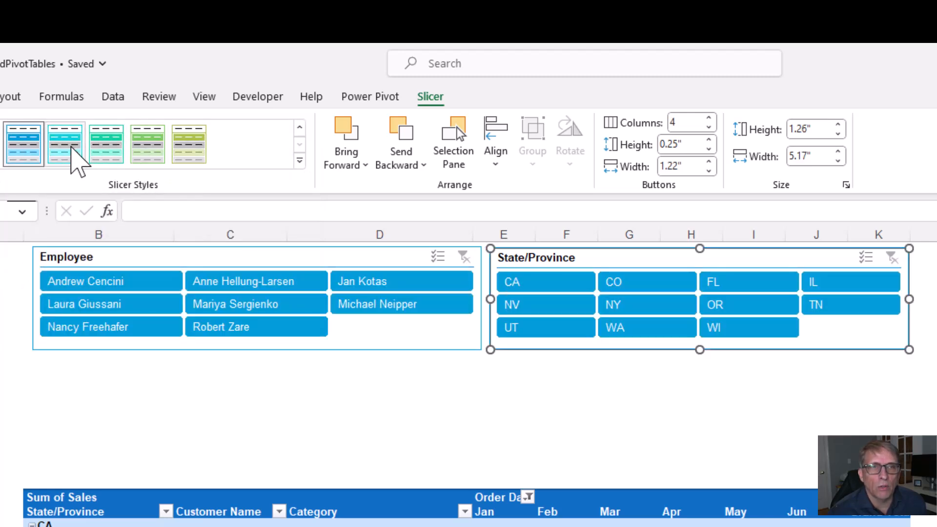
left_click(67, 157)
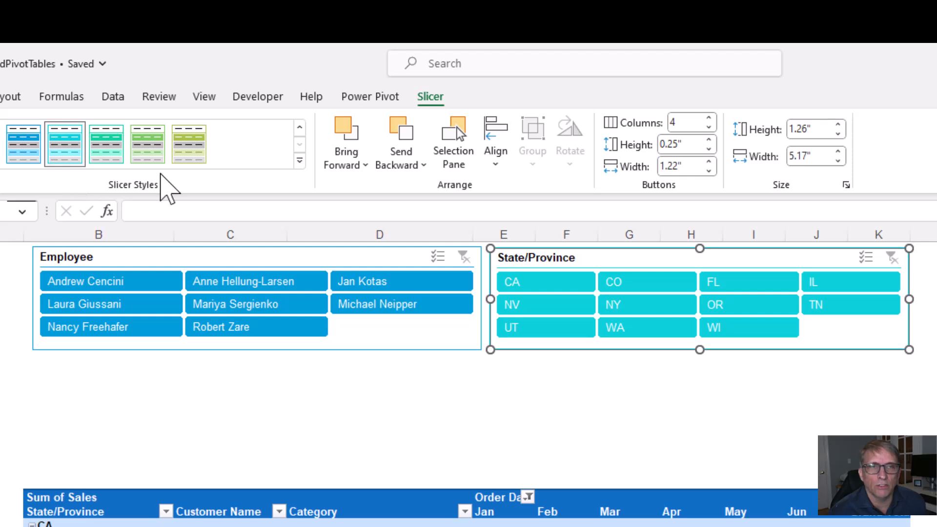
left_click(379, 396)
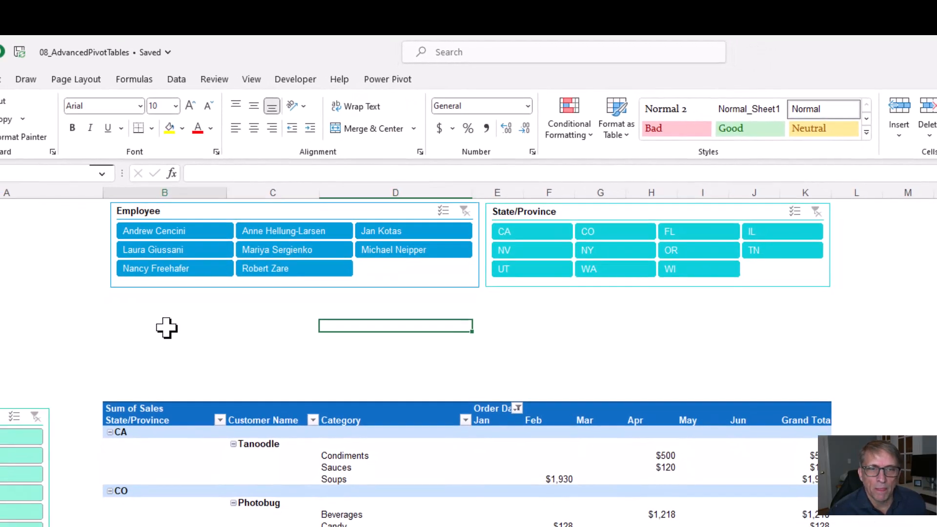
Insert an Order Date timeline for the pivot table and fit it between the slicers and the table, widened to about 10.83".
left_click(167, 327)
left_click(335, 466)
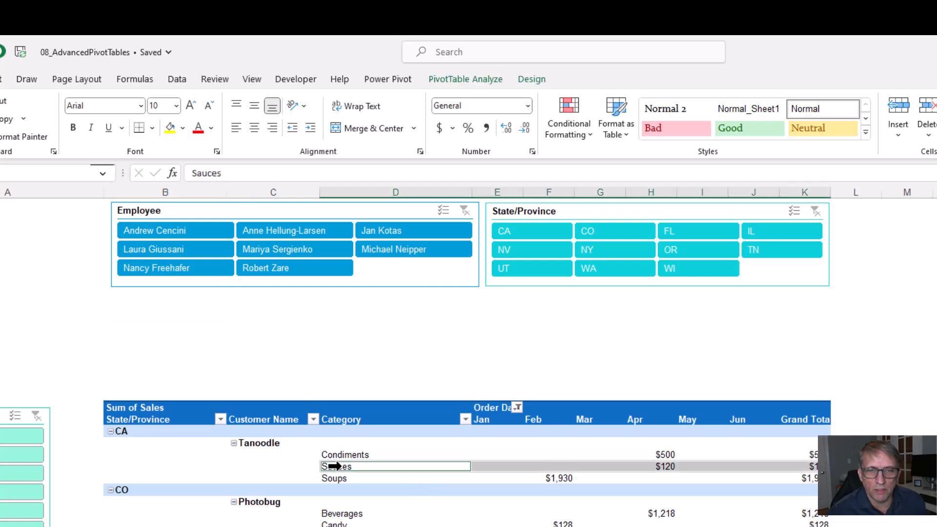
left_click(465, 79)
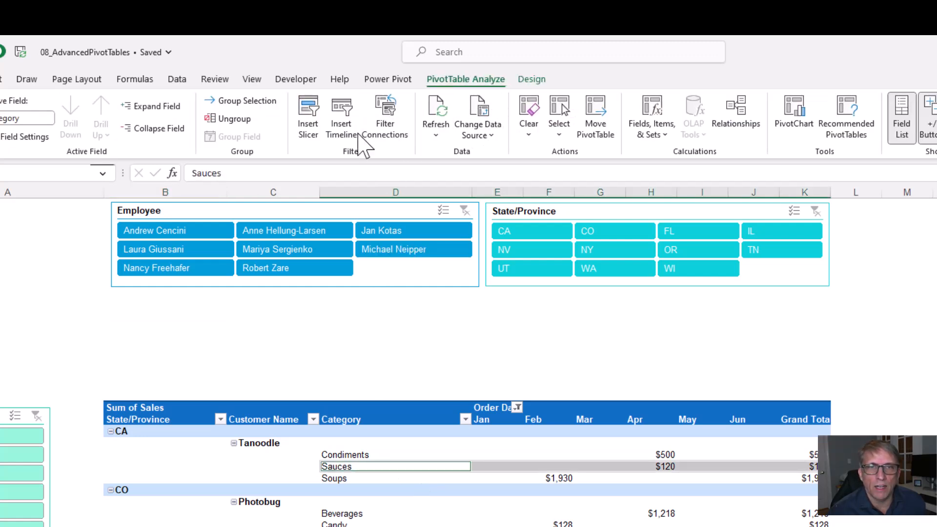
left_click(341, 124)
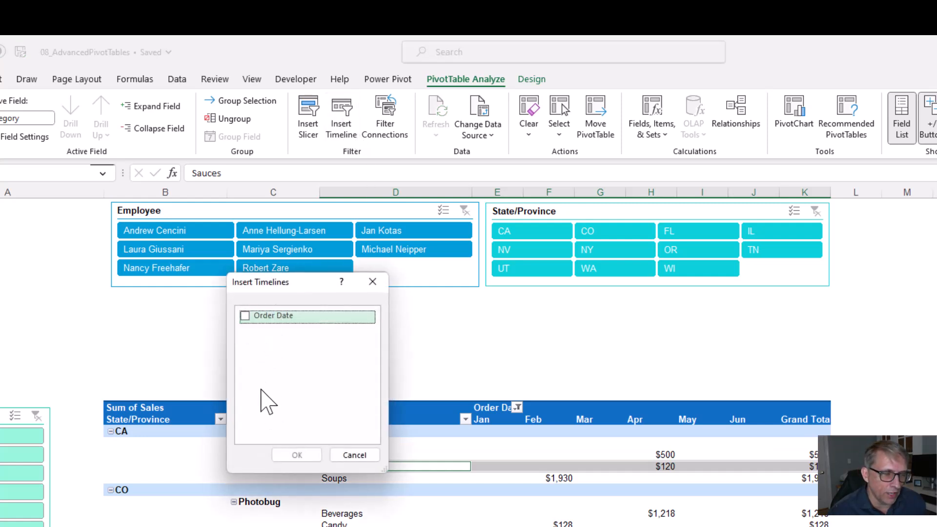
left_click(245, 317)
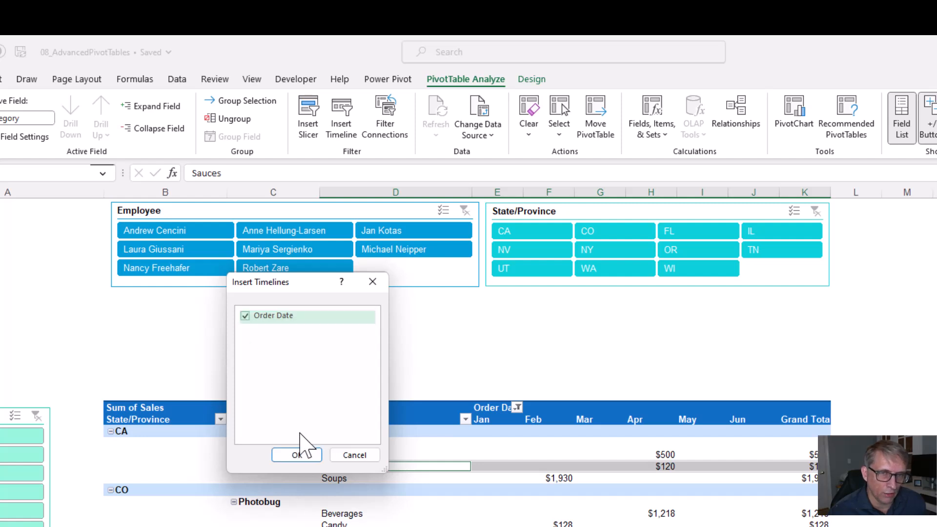
left_click(297, 454)
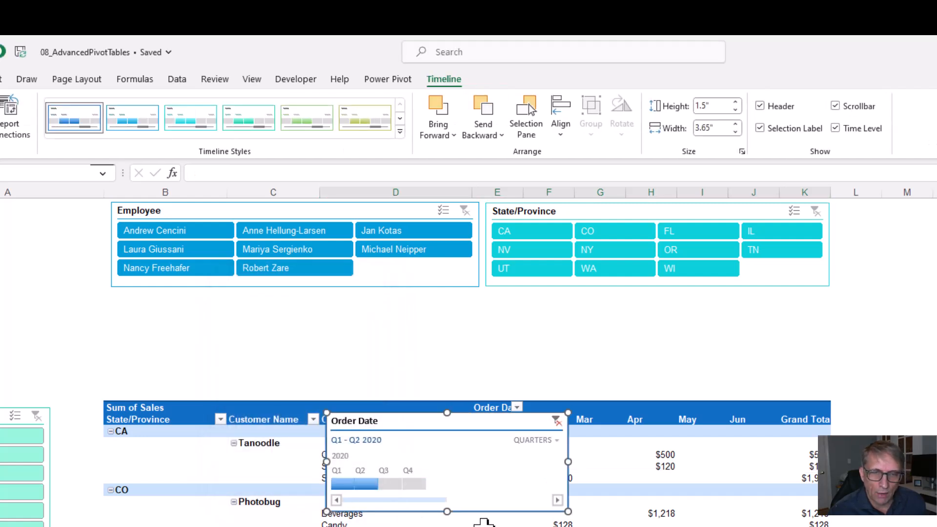
left_click_drag(476, 424, 261, 304)
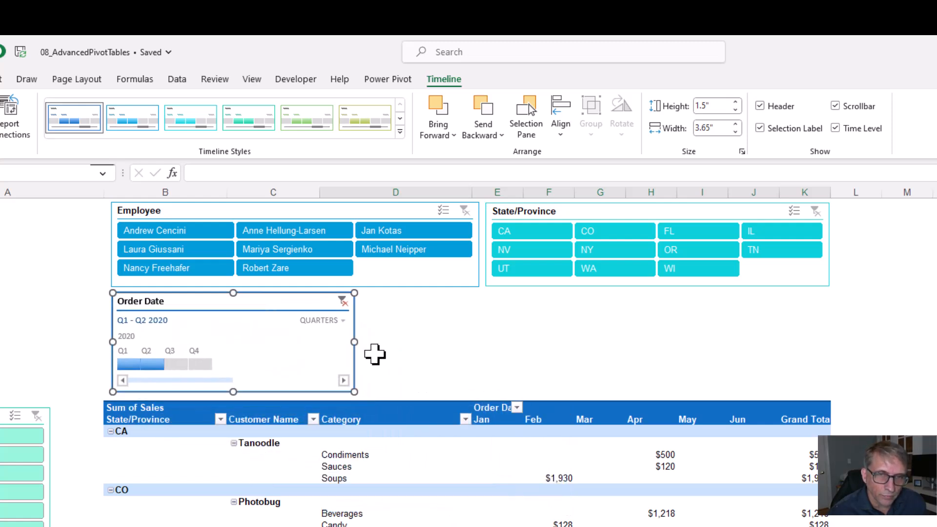
left_click_drag(356, 343, 832, 357)
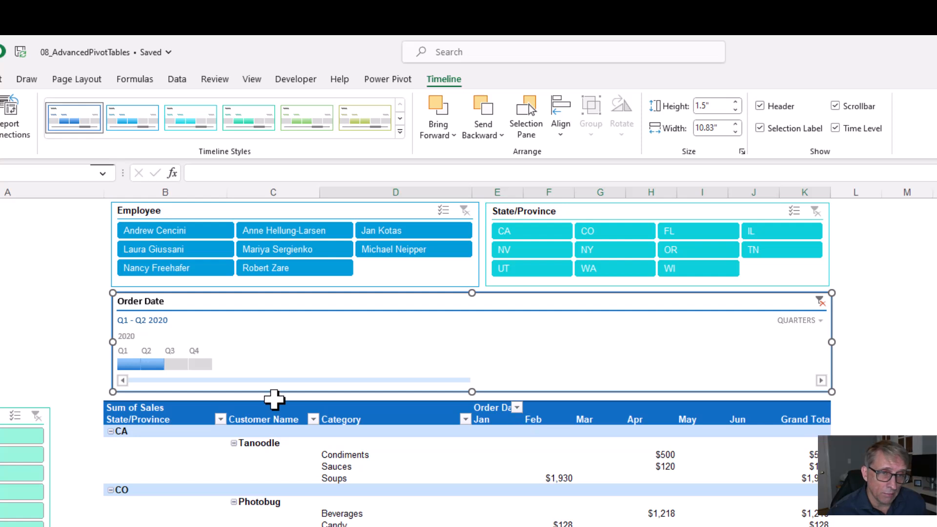
Filter the pivot table through the Order Date timeline, first to Q2 2020 and finally to Q1 2020.
left_click(155, 366)
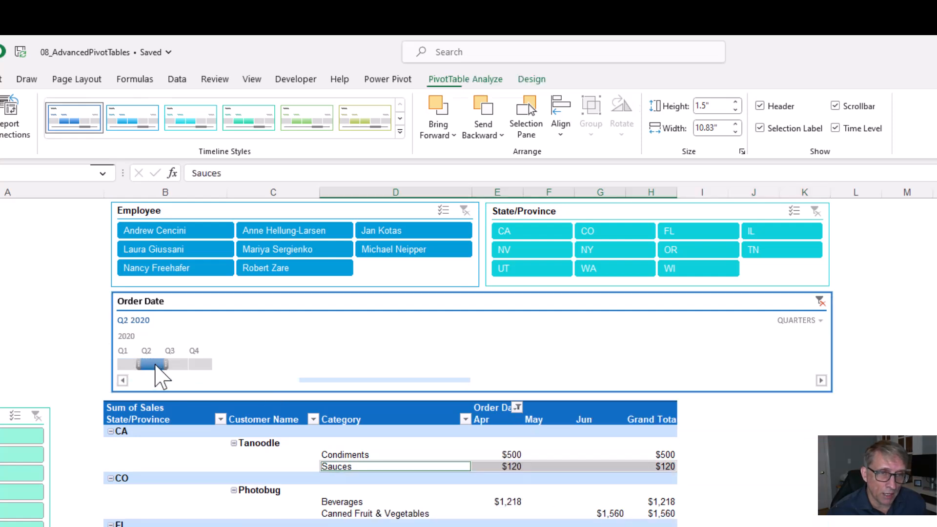
left_click(126, 365)
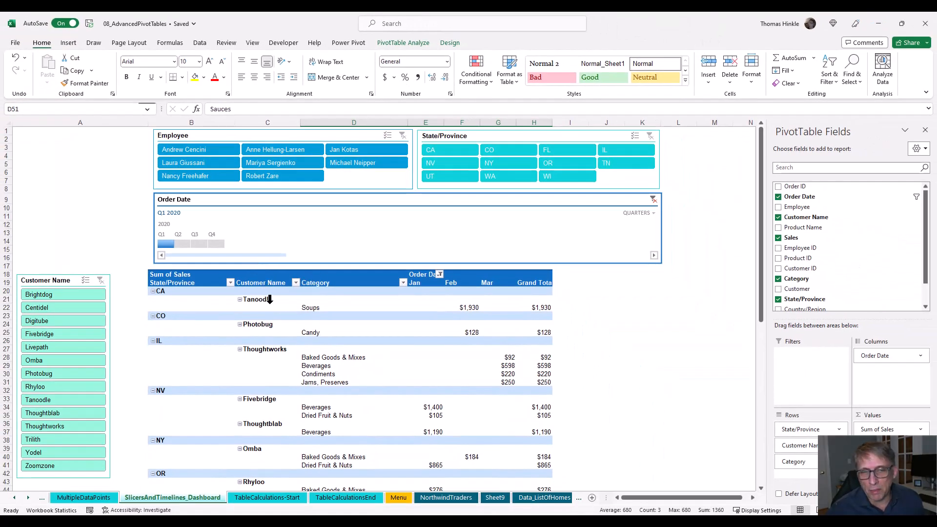
left_click(573, 299)
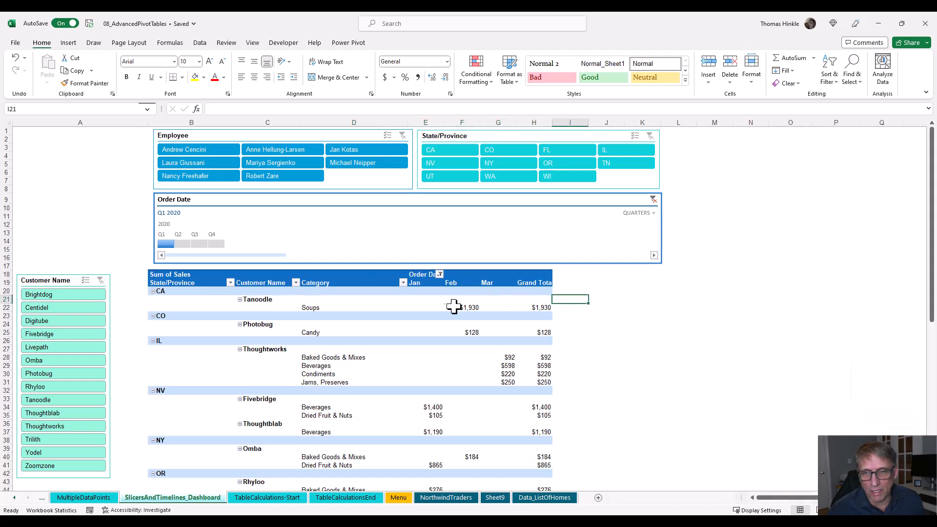
Freeze the panes at cell B18 so the slicers and timeline above the pivot table stay in place during scrolling.
scroll(454, 305, "down", 3)
scroll(452, 306, "down", 3)
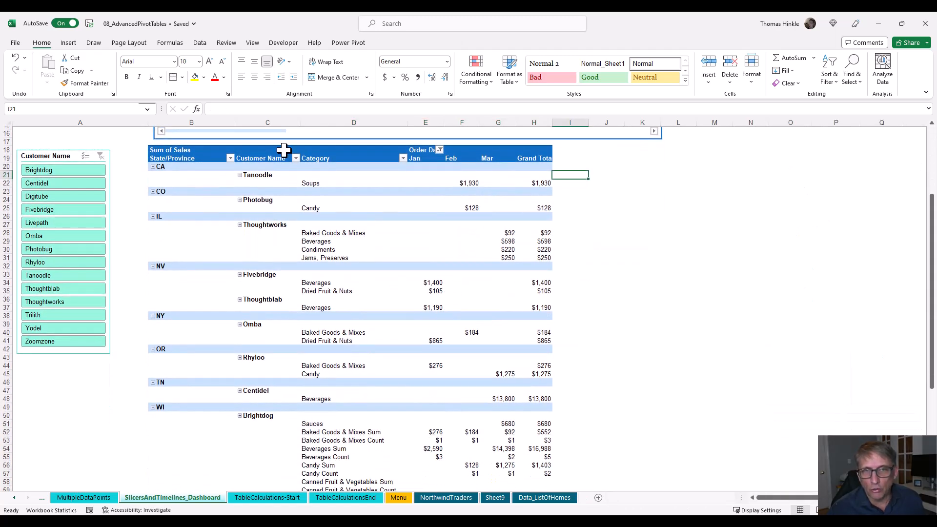
scroll(306, 160, "down", 8)
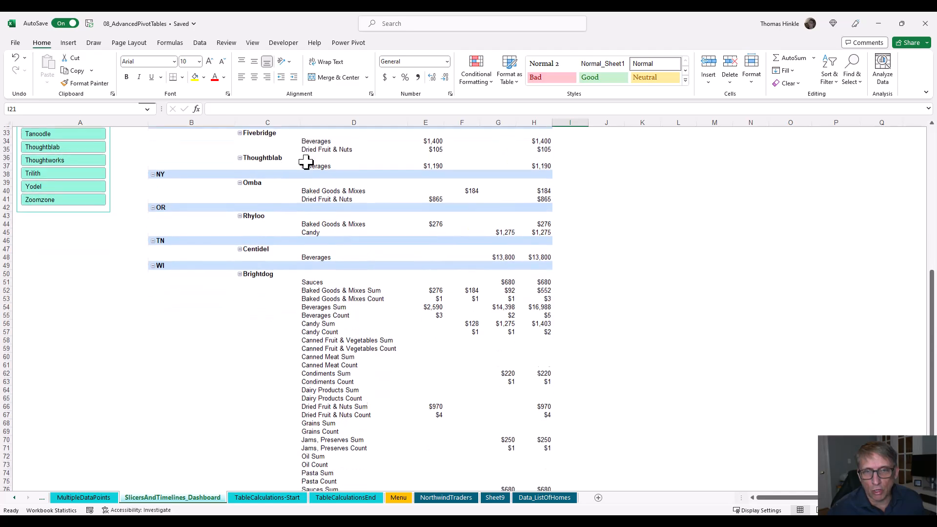
scroll(306, 161, "up", 8)
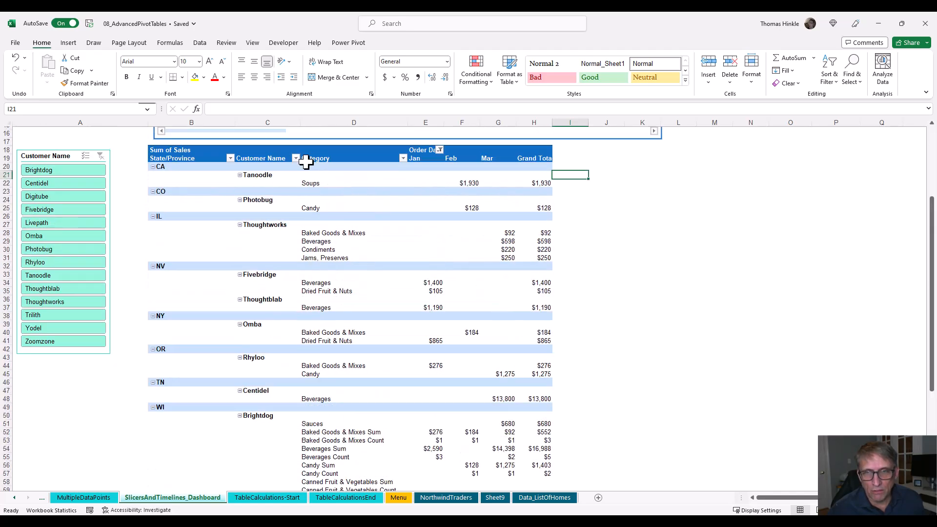
scroll(306, 162, "up", 5)
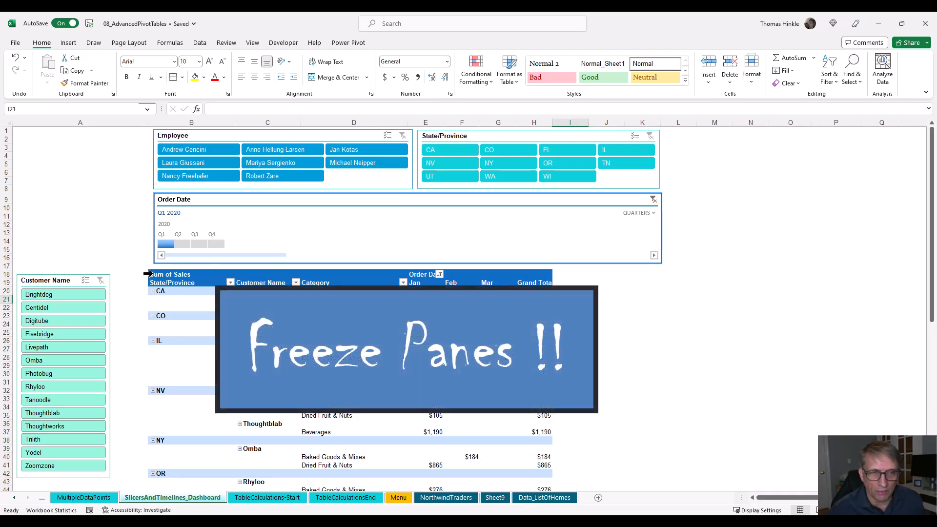
left_click(152, 273)
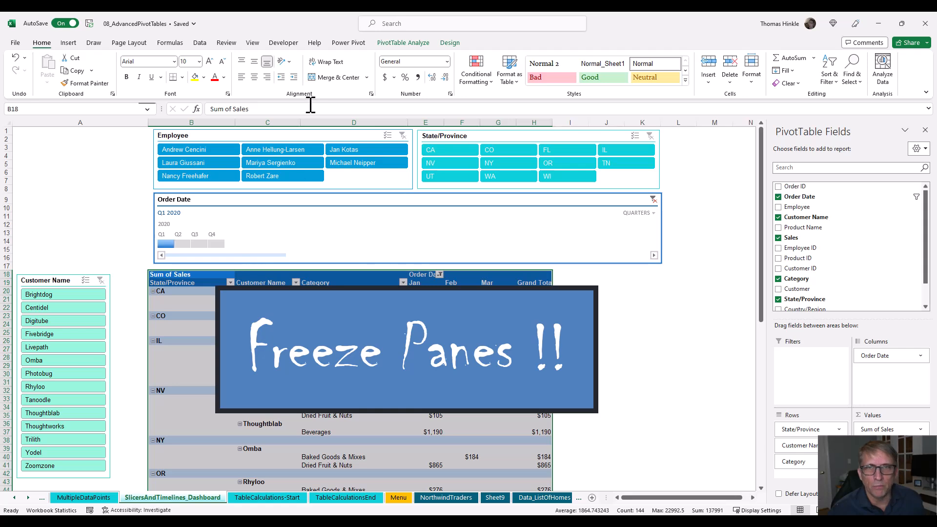
left_click(254, 43)
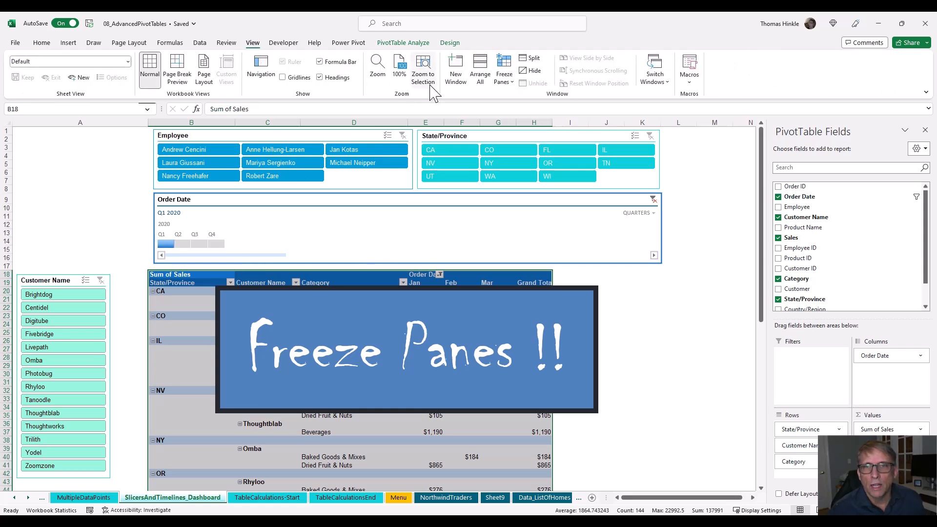
left_click(504, 73)
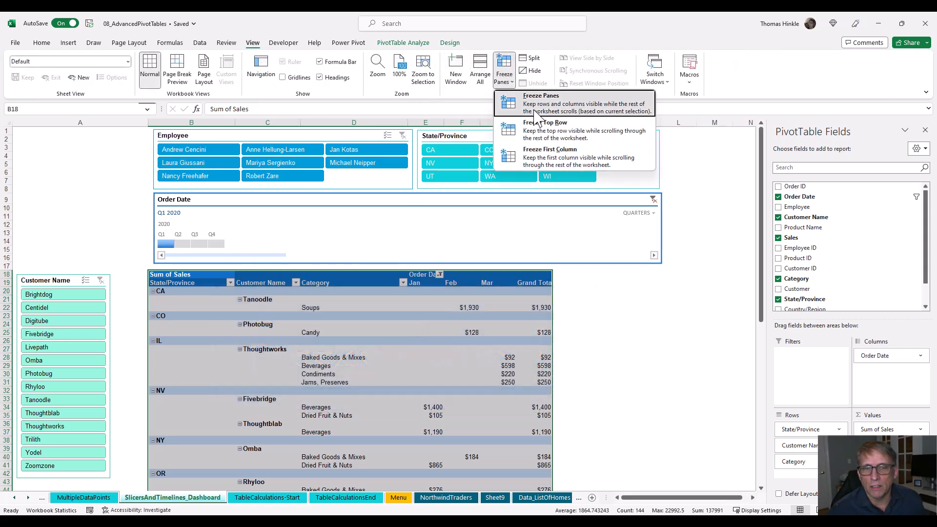
left_click(529, 100)
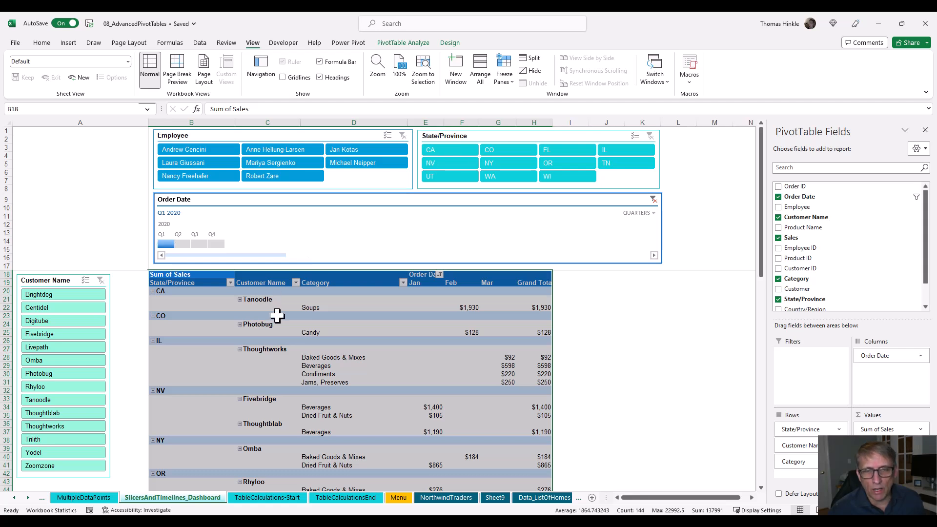
Test the frozen layout by filtering State/Province to WI, and clear that slicer filter.
scroll(277, 316, "down", 7)
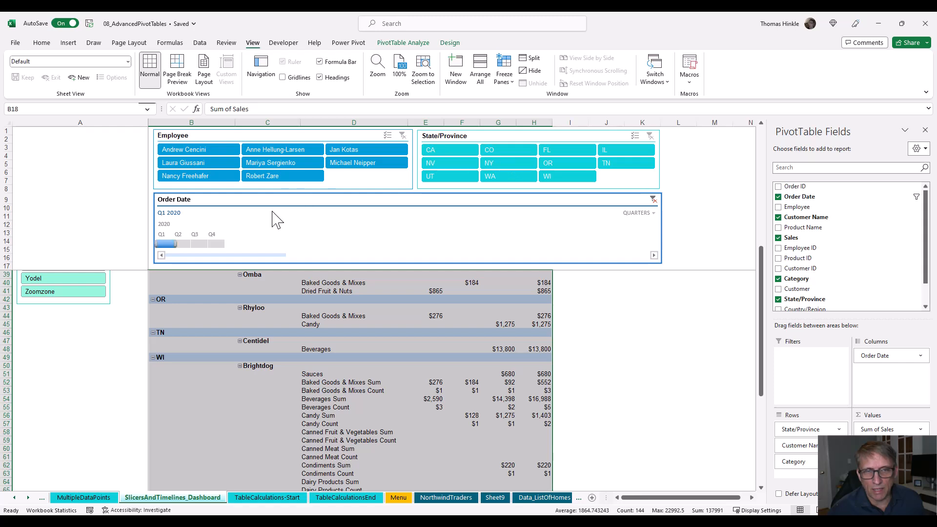
scroll(278, 327, "down", 11)
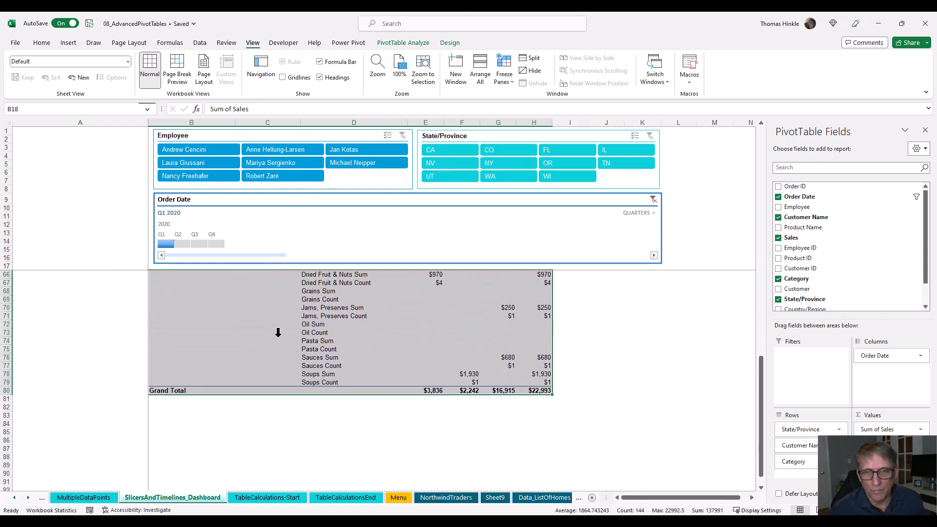
scroll(280, 335, "up", 11)
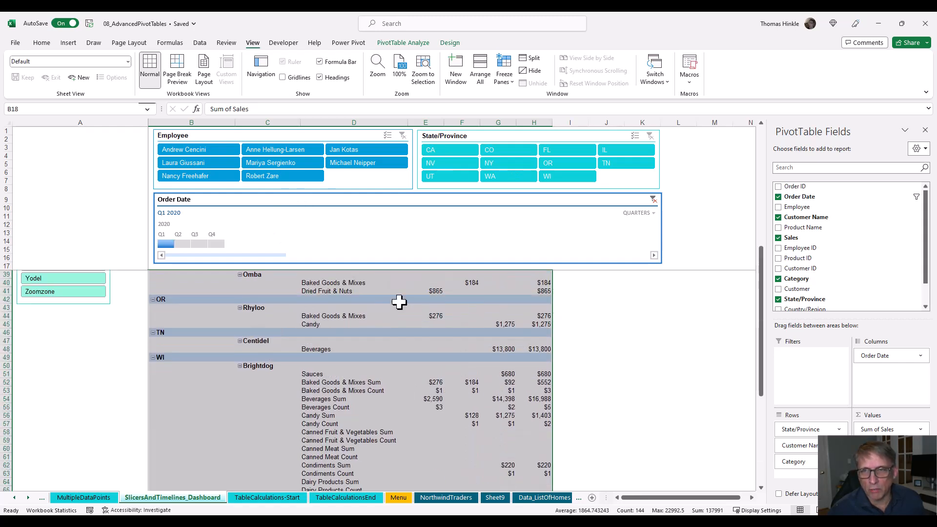
scroll(399, 303, "up", 6)
left_click(549, 180)
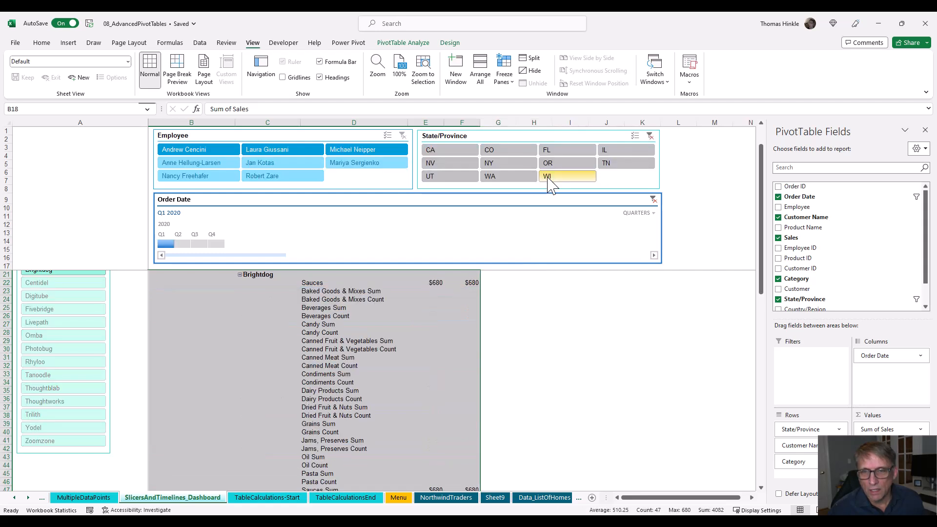
scroll(373, 312, "up", 1)
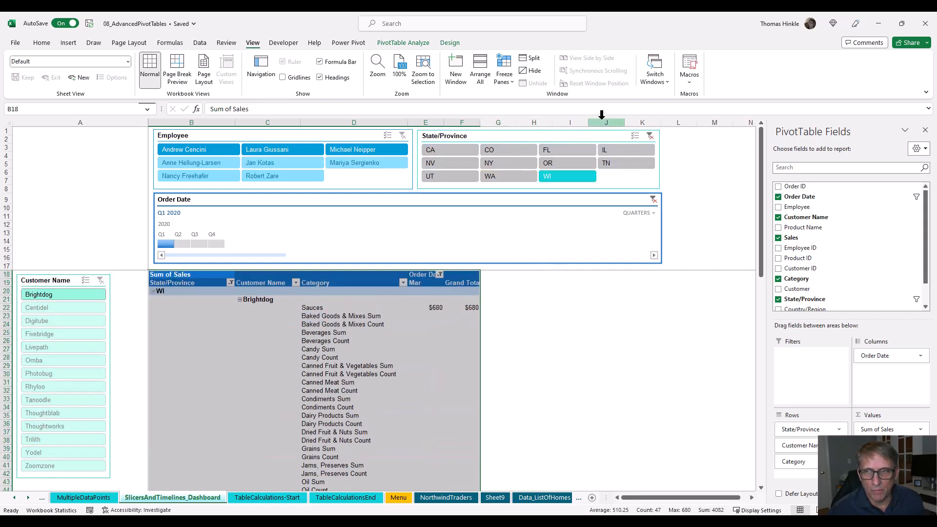
left_click(650, 137)
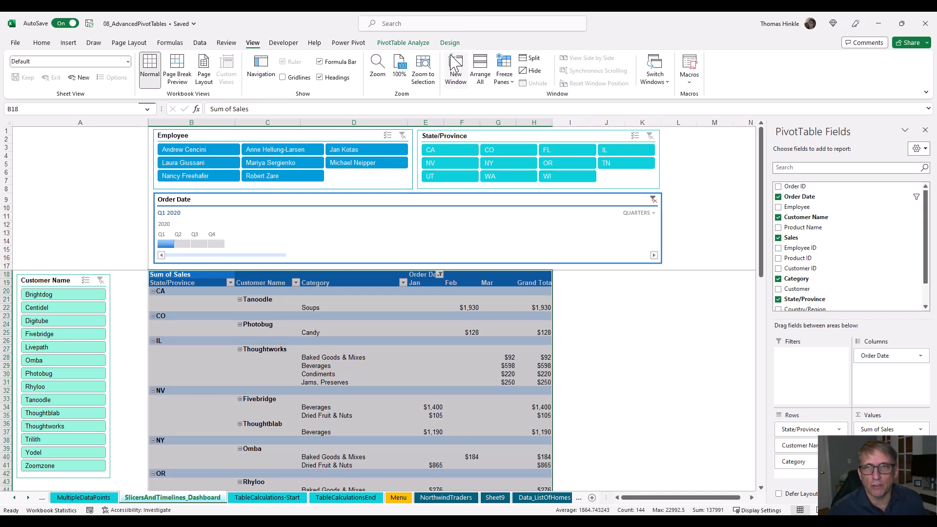
Unfreeze the worksheet panes.
left_click(507, 72)
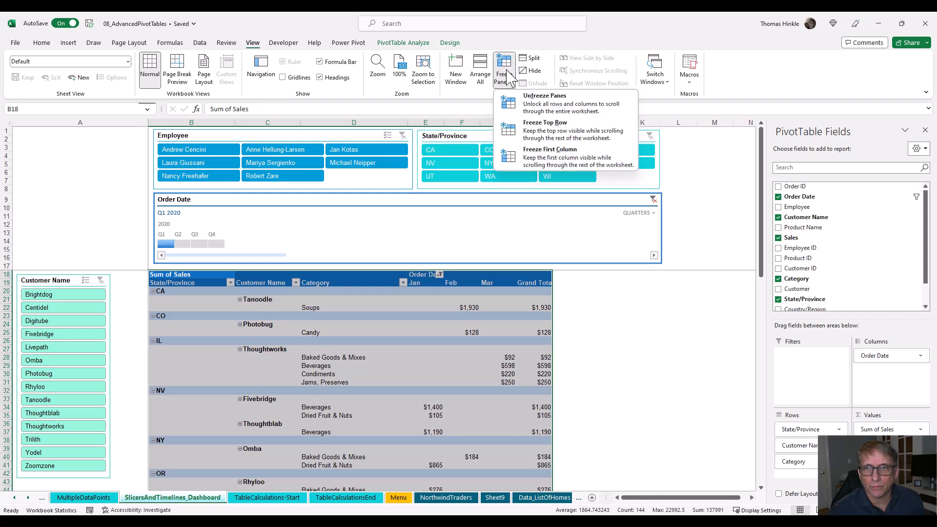
left_click(510, 96)
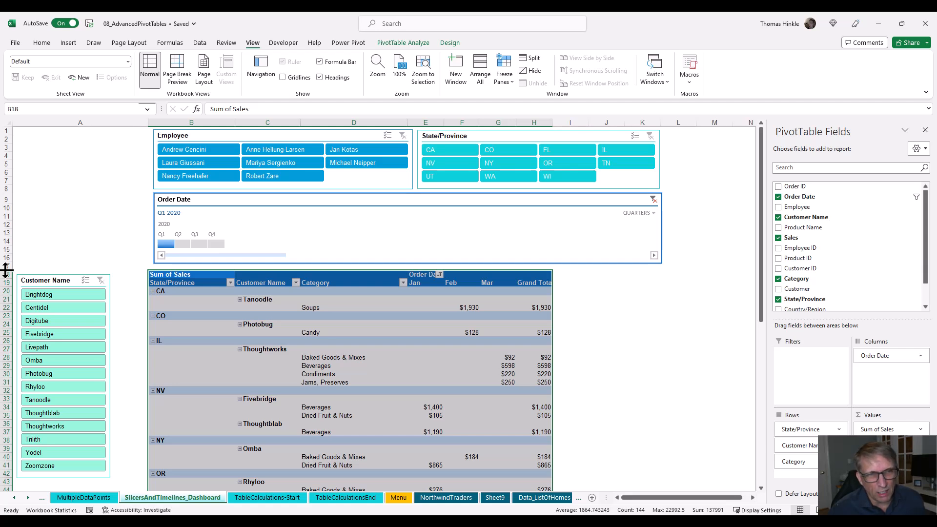
Insert a new row above row 1 and make it tall enough to hold the slicers and timeline.
right_click(4, 130)
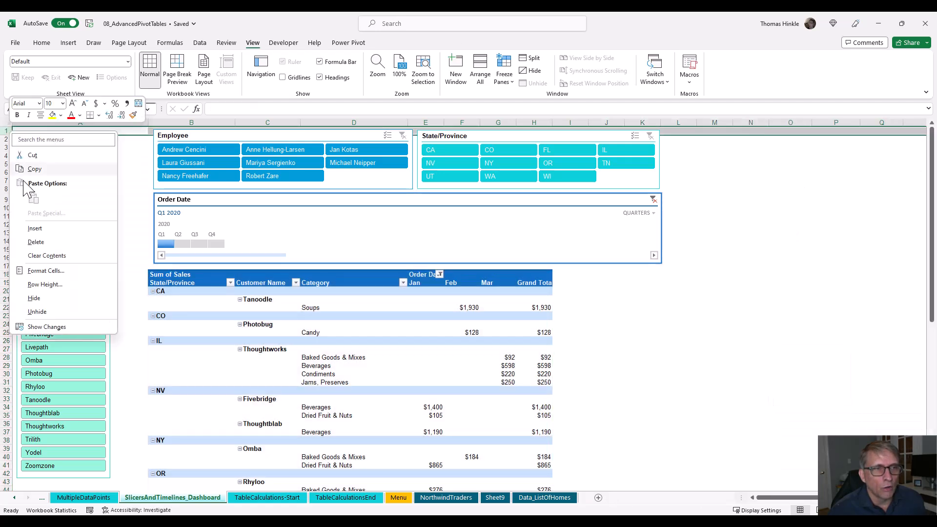
left_click(37, 232)
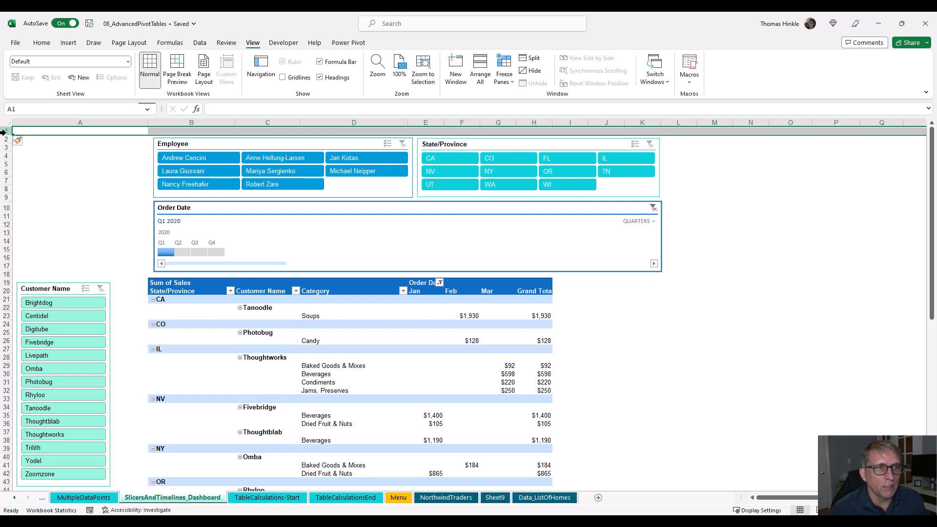
left_click_drag(9, 134, 4, 276)
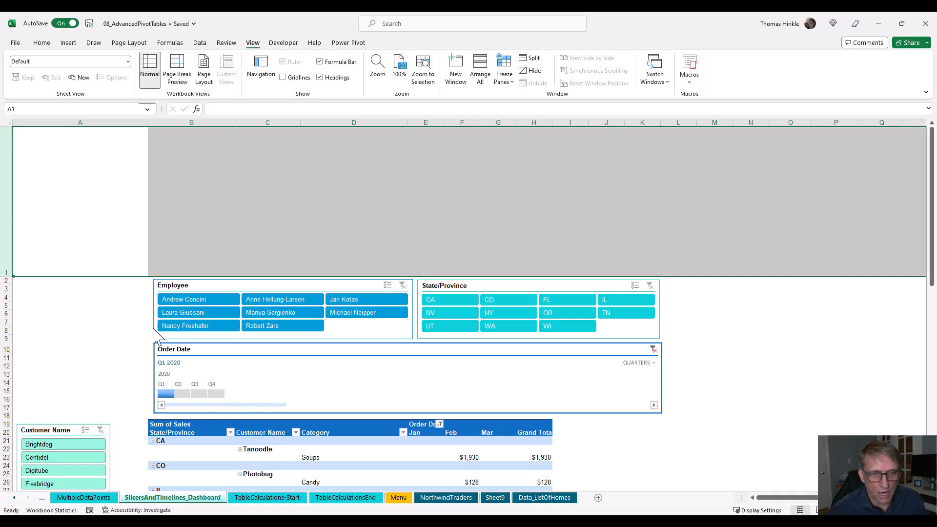
Move the Employee, State/Province and Customer Name slicers and the Order Date timeline up into row 1, with Customer Name in column A.
left_click_drag(211, 286, 211, 136)
left_click_drag(457, 284, 451, 132)
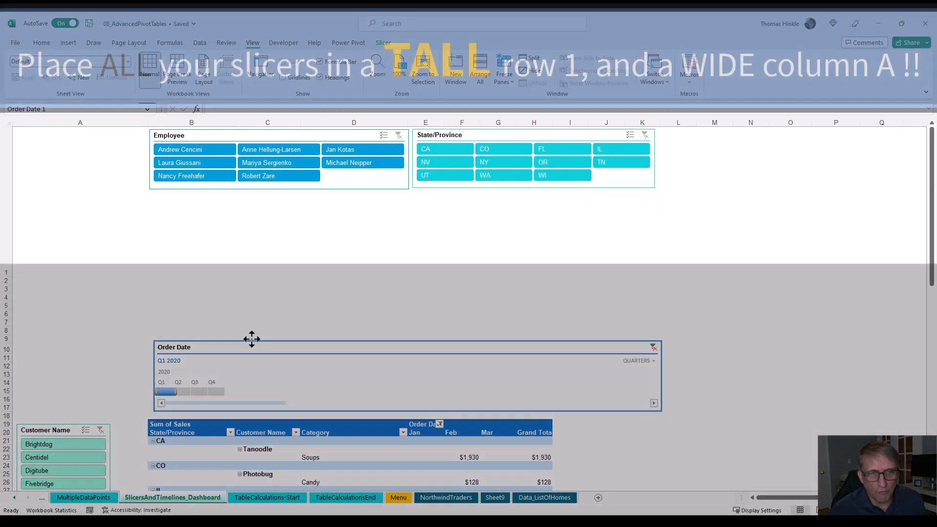
left_click_drag(250, 344, 246, 197)
left_click_drag(44, 429, 44, 135)
Widen column A and lay out the Customer Name slicer in 2 columns, resizing it shorter and wider to fit.
left_click_drag(148, 123, 167, 123)
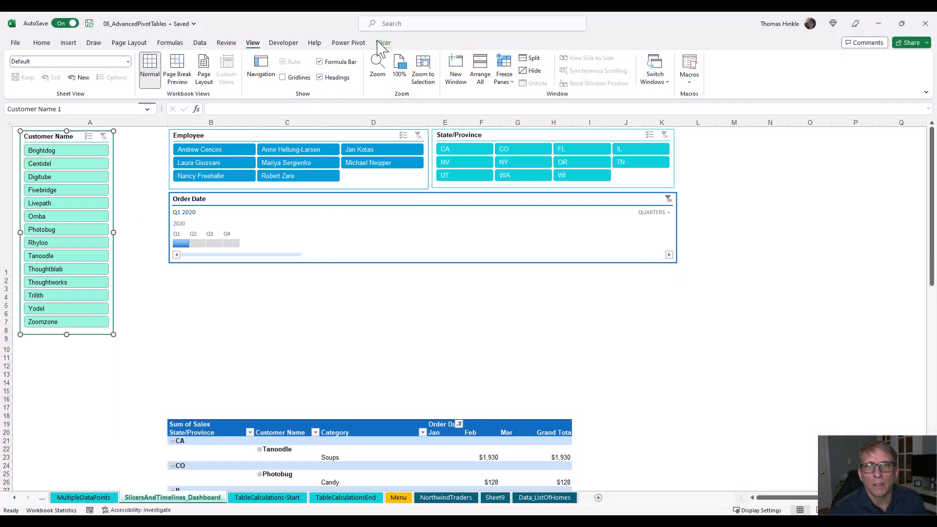
left_click(382, 43)
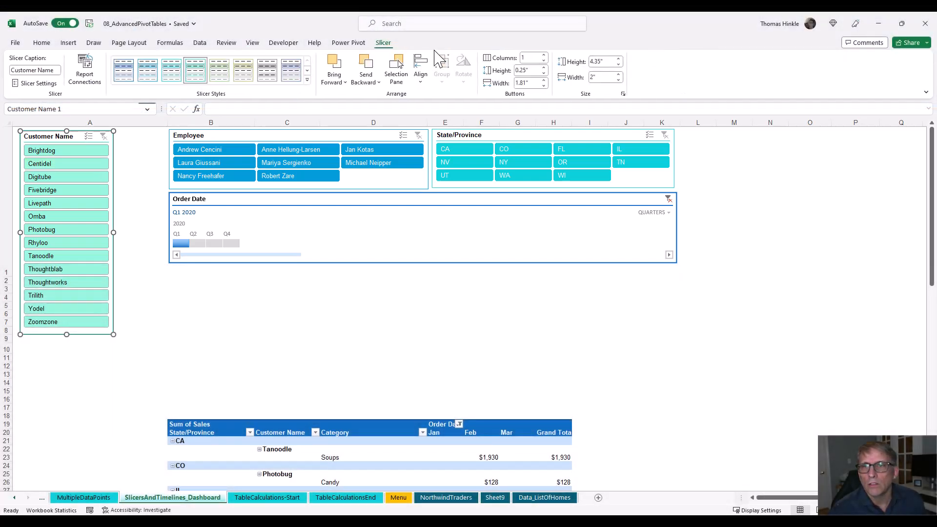
left_click(545, 55)
left_click_drag(113, 334, 143, 263)
Delete the empty rows 2 through 17 above the pivot table.
left_click_drag(3, 408, 9, 282)
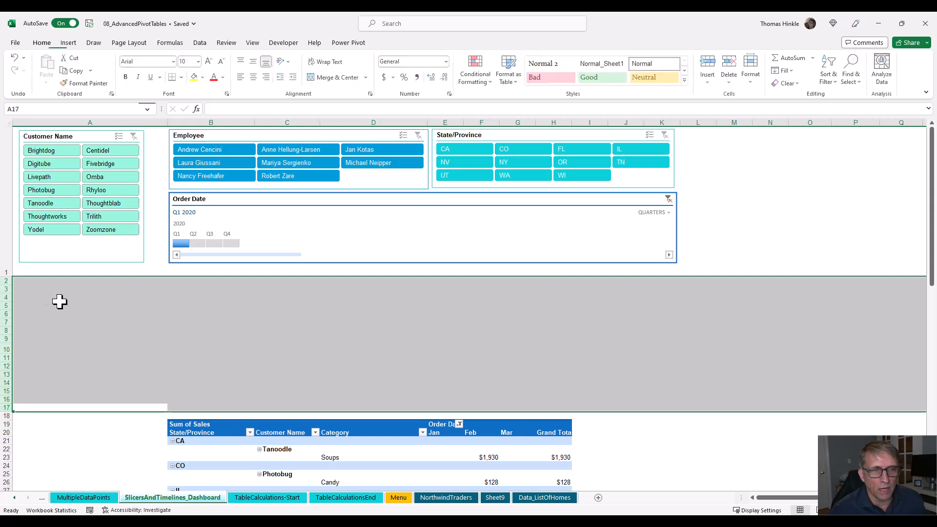
right_click(74, 303)
left_click(100, 414)
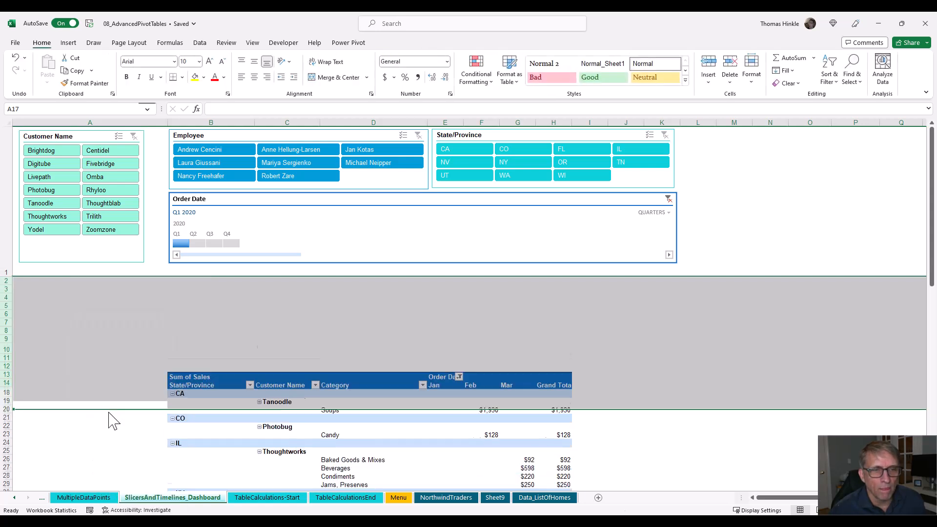
Freeze the panes at cell B2 so row 1 and column A stay in place.
left_click(163, 280)
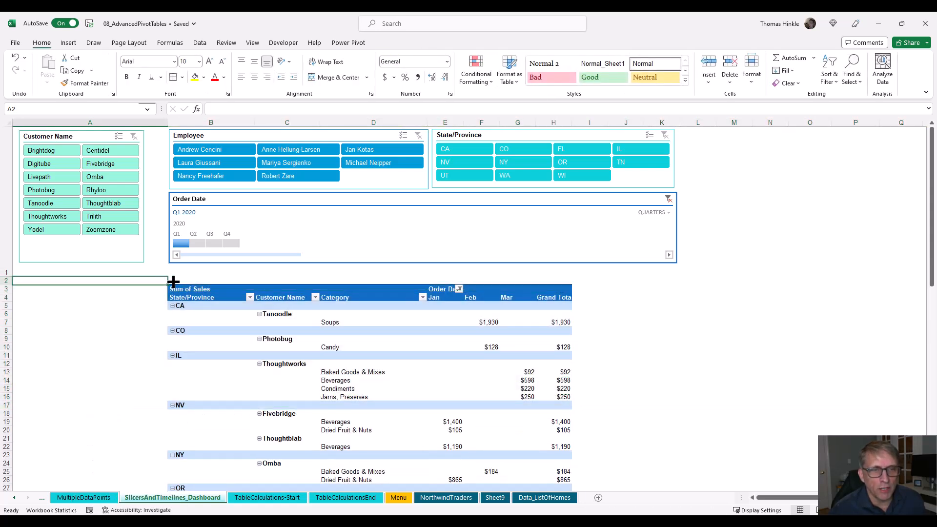
left_click(174, 282)
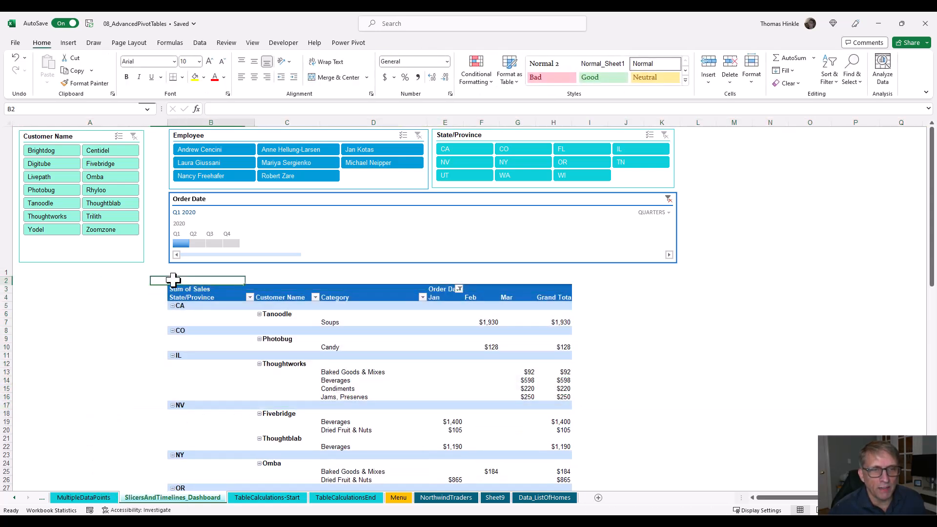
left_click(252, 43)
left_click(505, 78)
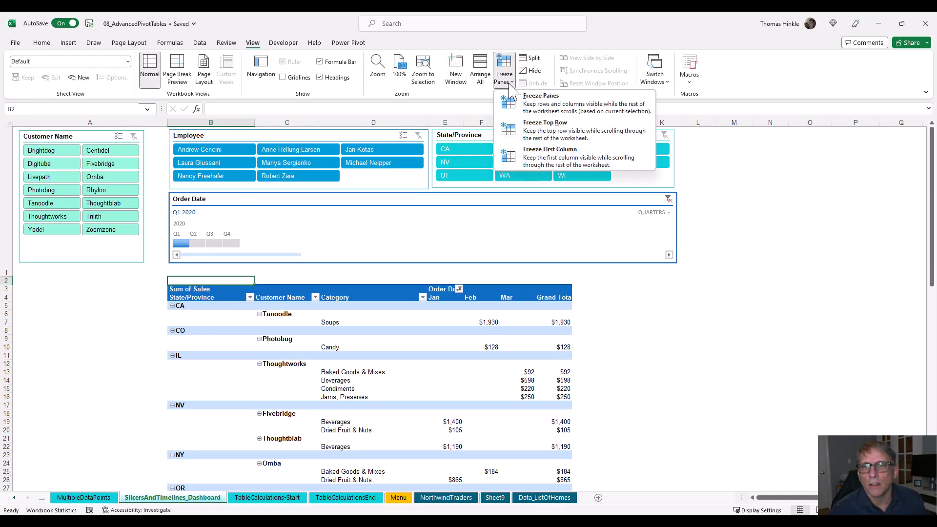
left_click(520, 103)
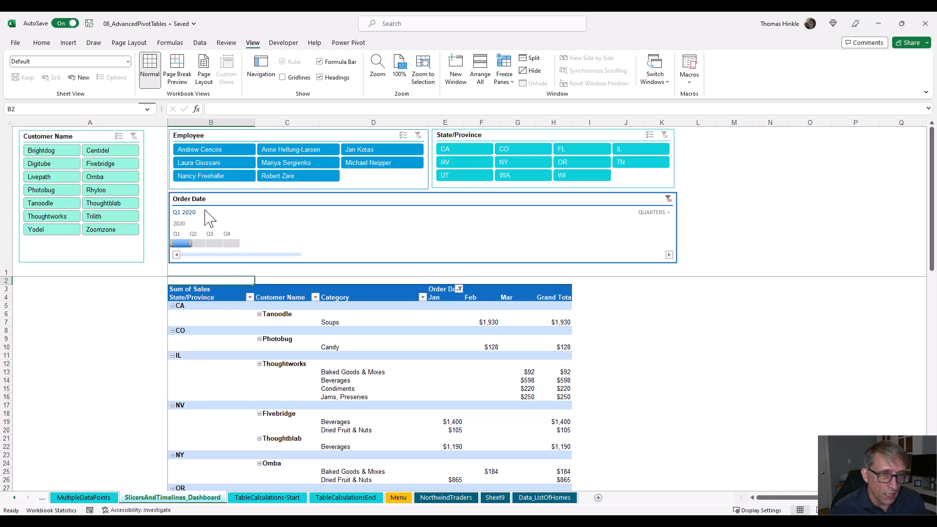
Check the frozen layout by scrolling through the pivot table, filtering State/Province to CA, and clearing that slicer filter.
scroll(218, 266, "down", 7)
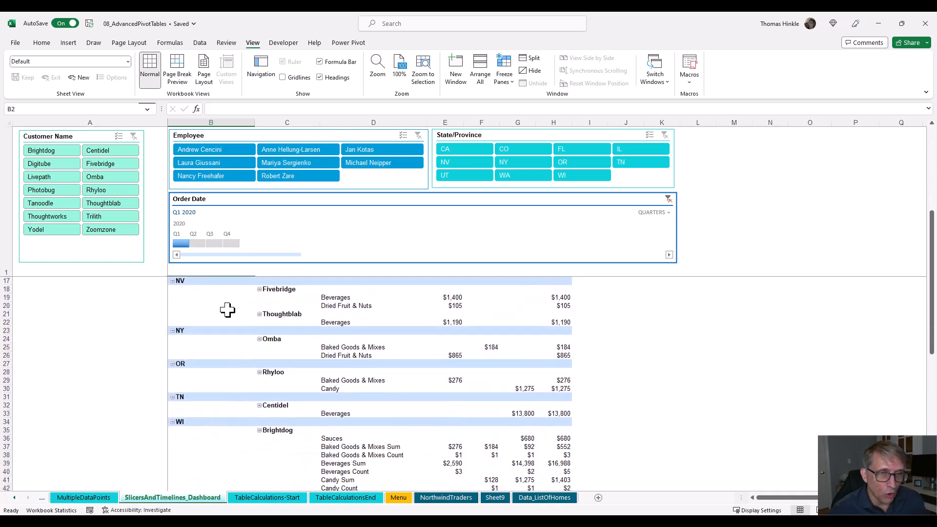
scroll(227, 309, "down", 4)
scroll(222, 316, "down", 8)
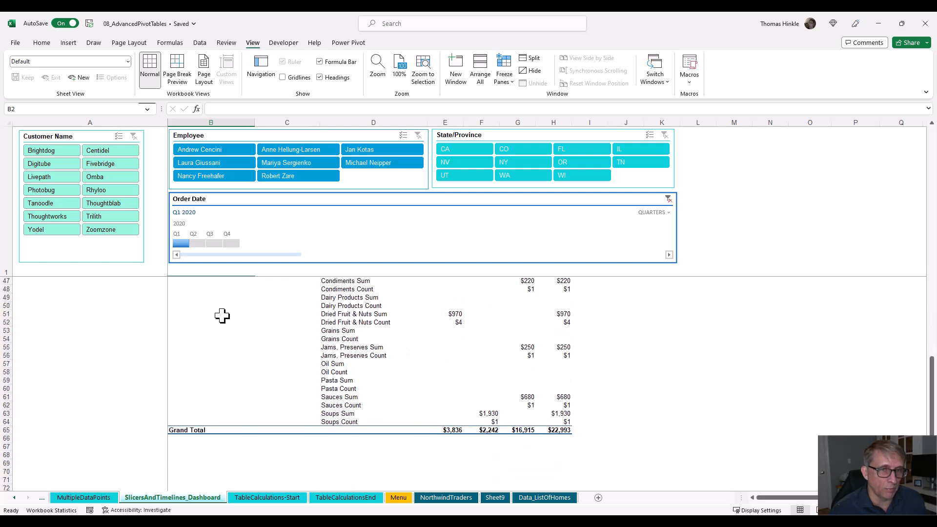
scroll(222, 316, "up", 8)
scroll(222, 316, "up", 11)
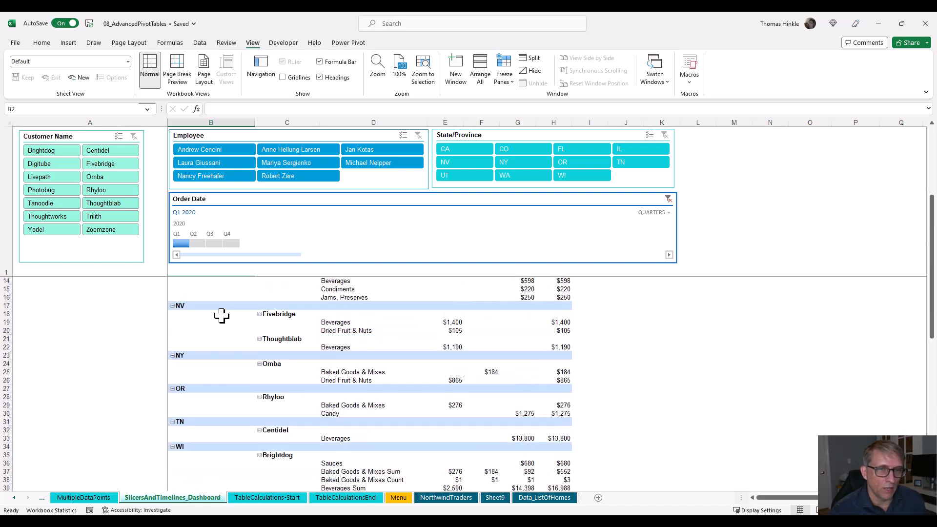
scroll(222, 317, "down", 10)
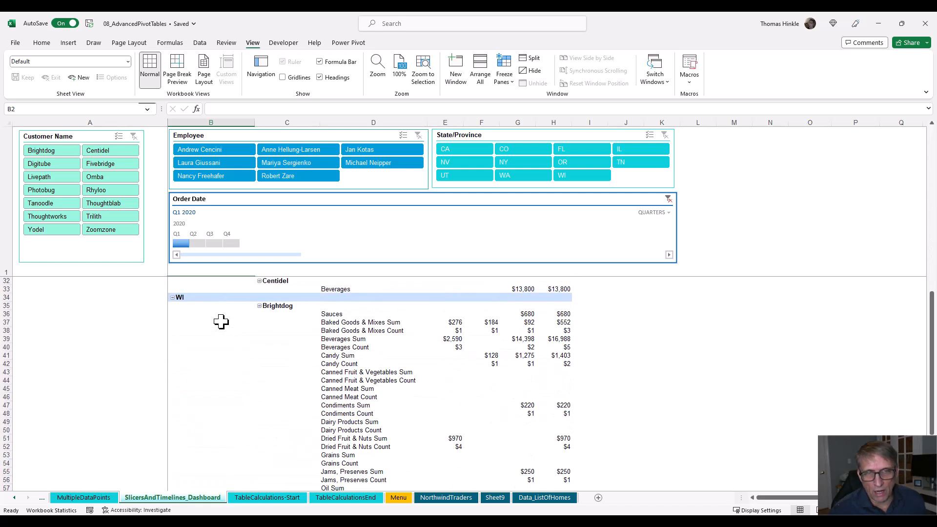
left_click(286, 162)
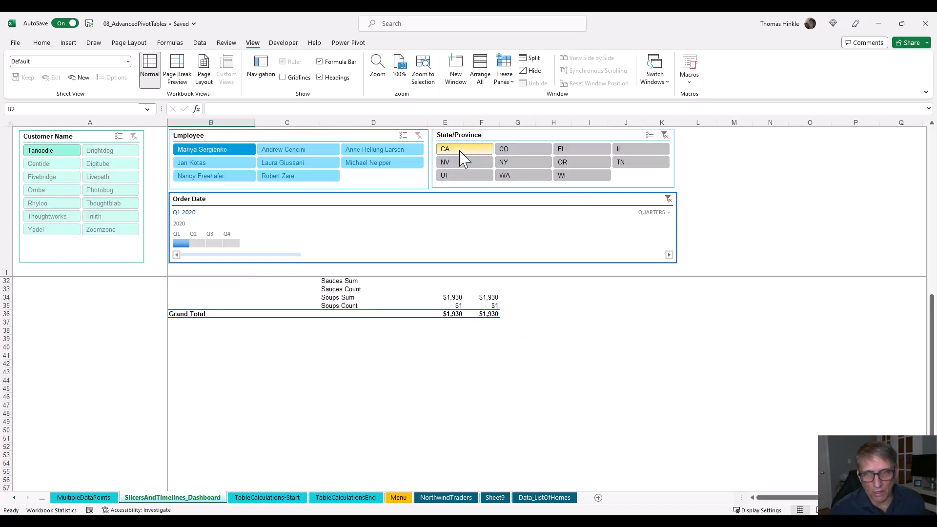
left_click(665, 135)
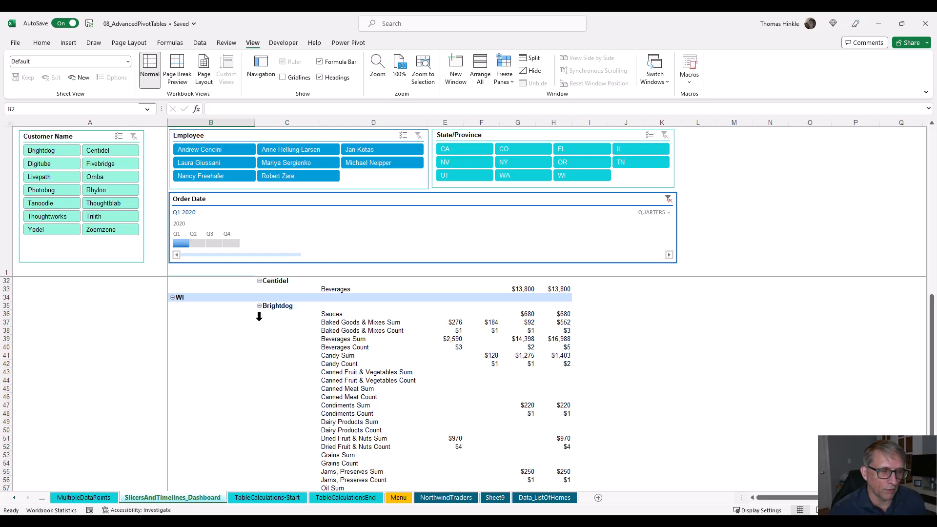